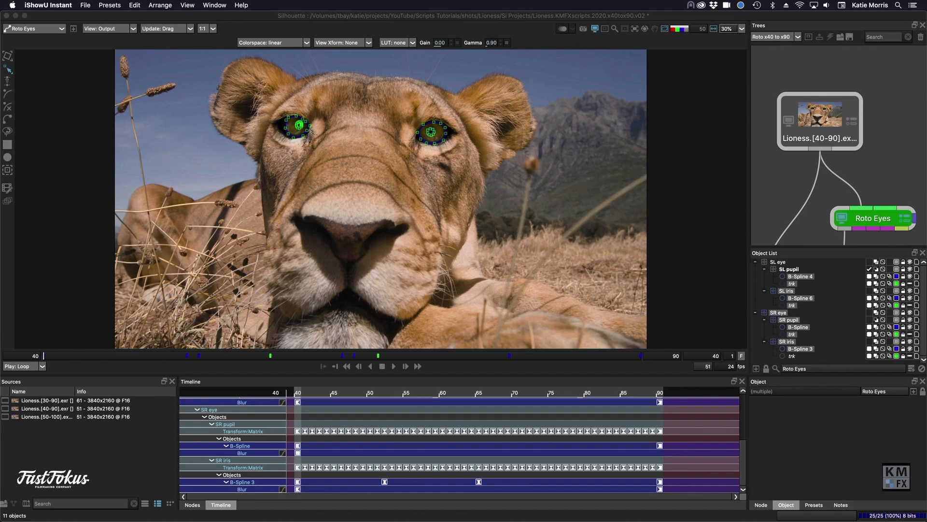
Create a session named "Roto x30 to x90" from the Lioness.[30-90].exr source, using the Roto template
click(79, 404)
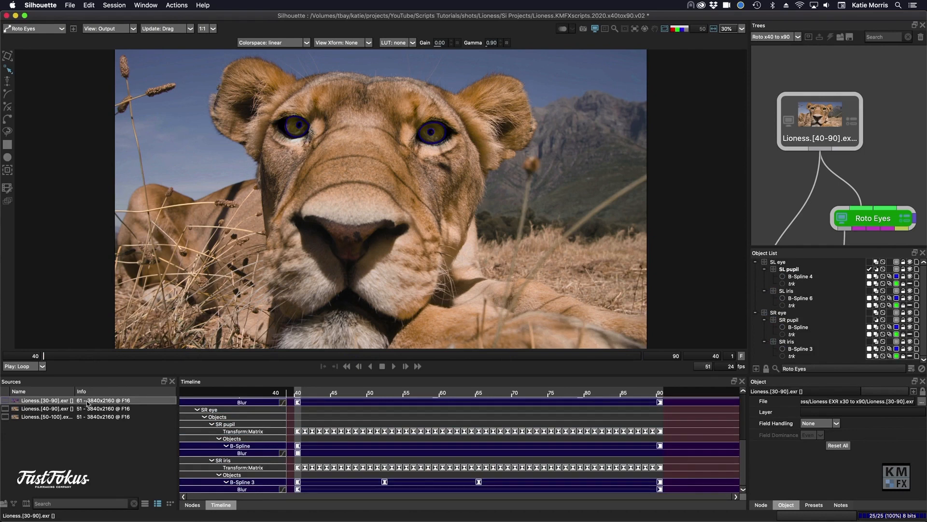
click(112, 6)
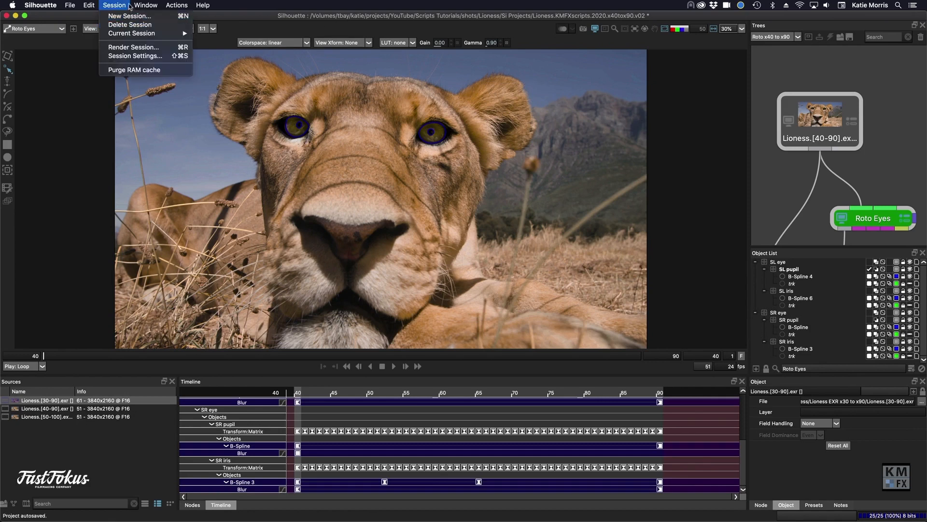
click(130, 6)
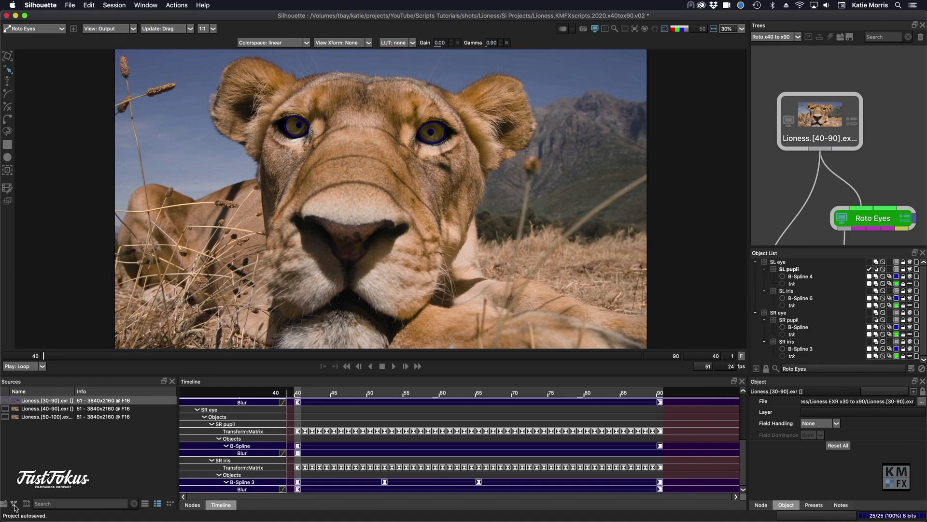
click(15, 505)
drag(472, 209, 421, 211)
text(Roto x30 to x90)
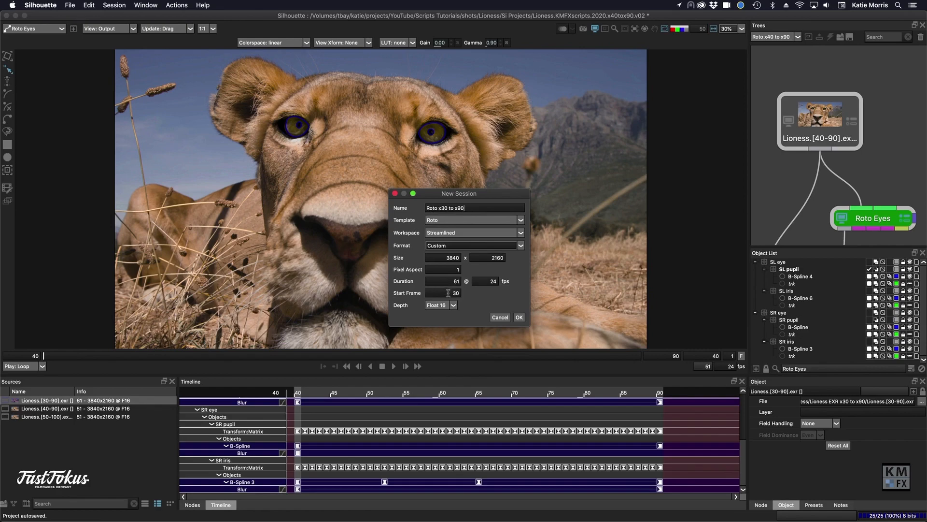
click(519, 318)
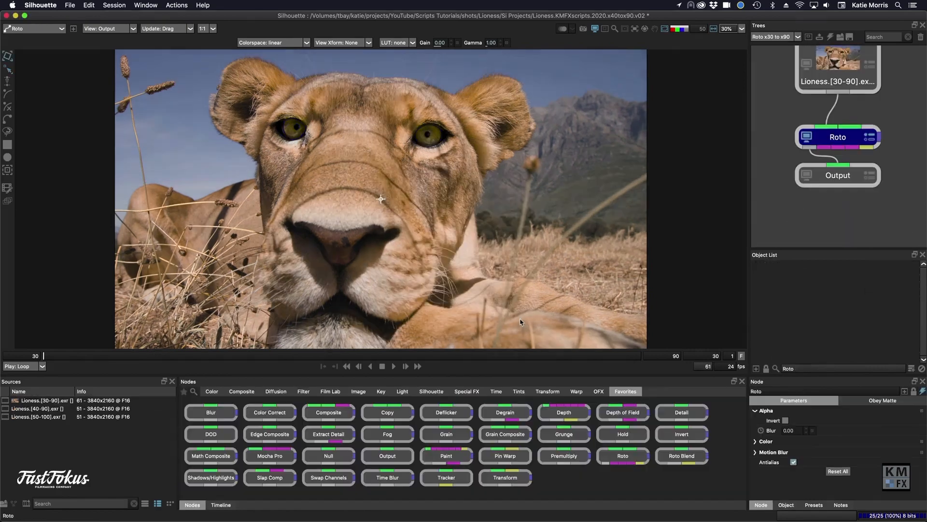
Set the alpha fill of the Lioness.[30-90] source node to Transparent
click(839, 71)
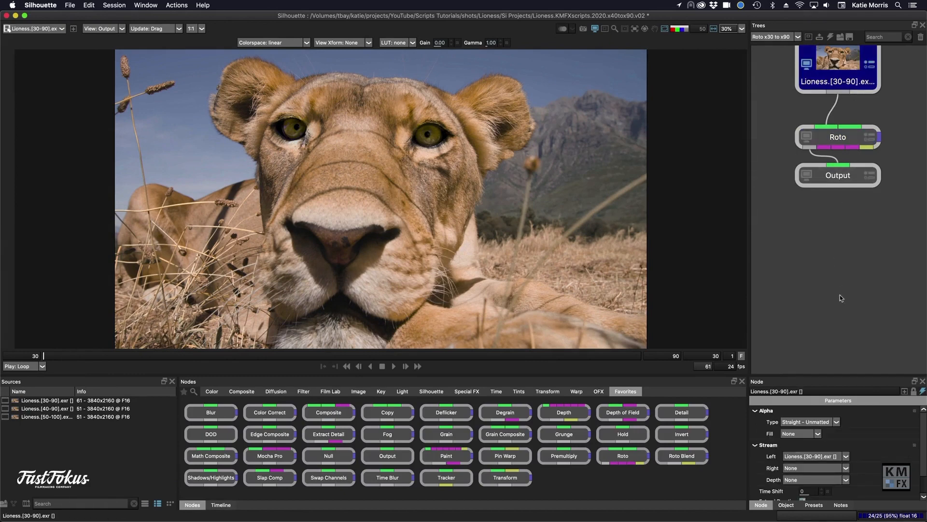
click(797, 434)
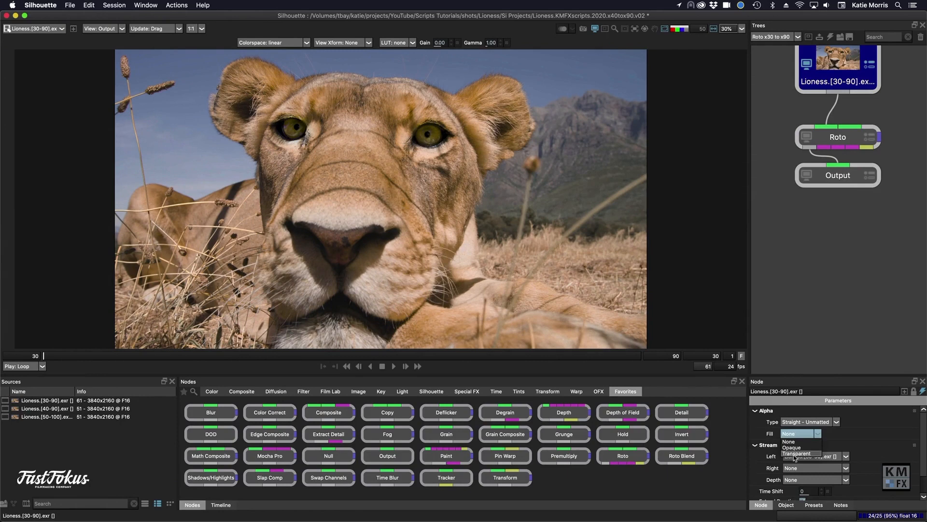
click(794, 453)
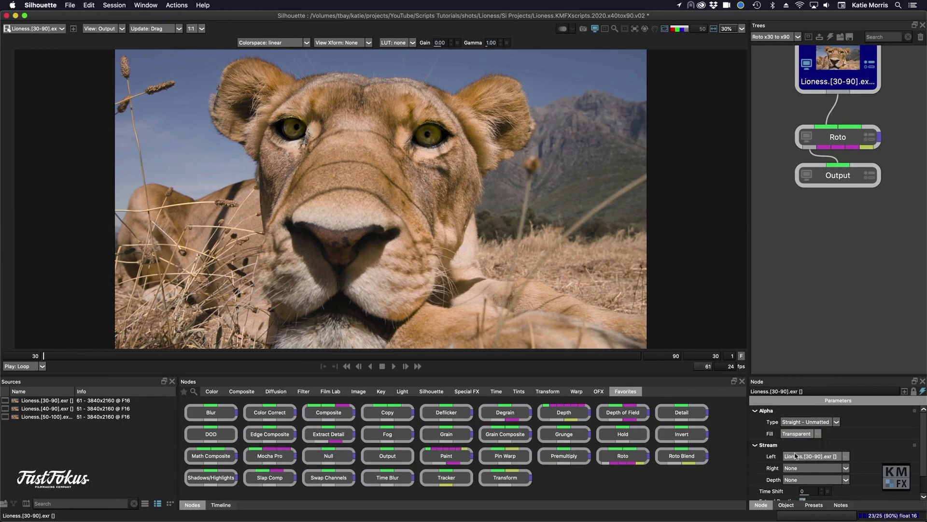
Copy the Roto Eyes node from the Roto x40 to x90 session and paste it into the Roto x30 to x90 session
click(765, 40)
click(763, 56)
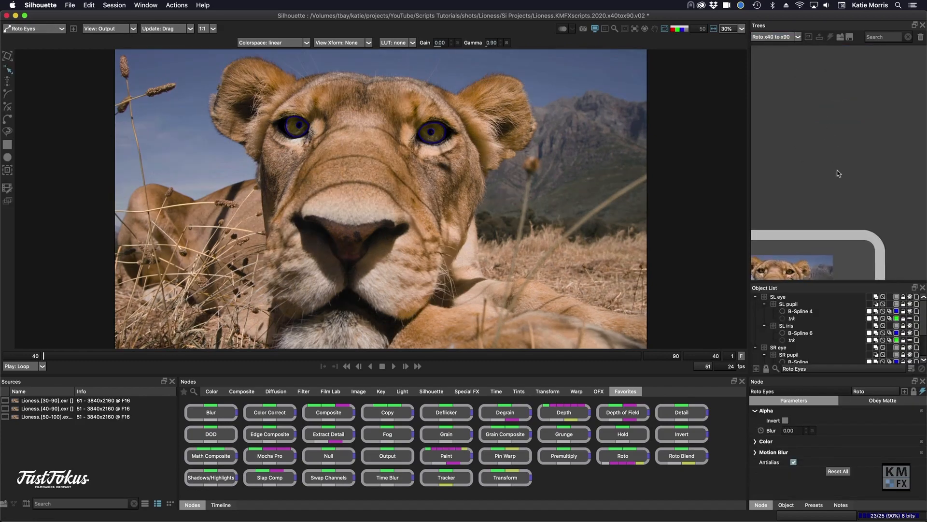
drag(840, 251, 840, 87)
drag(844, 234, 832, 189)
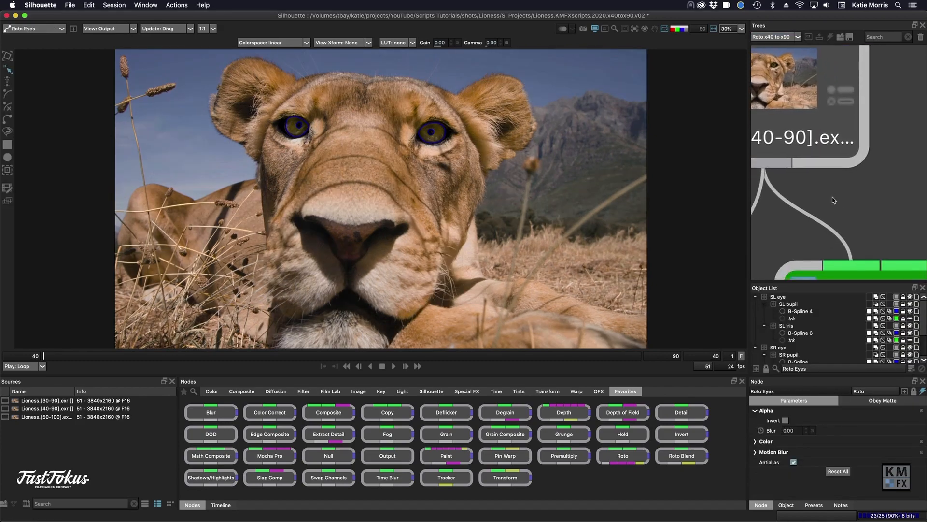
key(f)
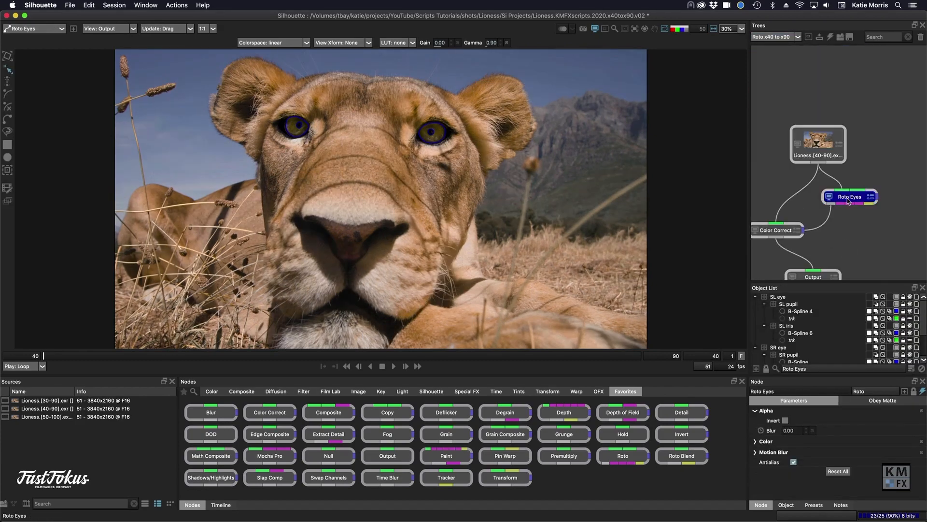
click(778, 37)
click(779, 51)
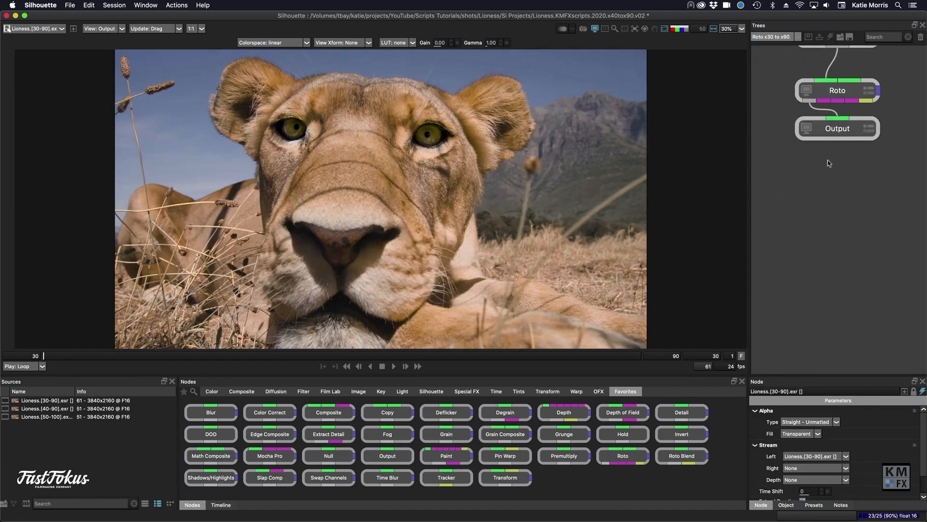
key(super+v)
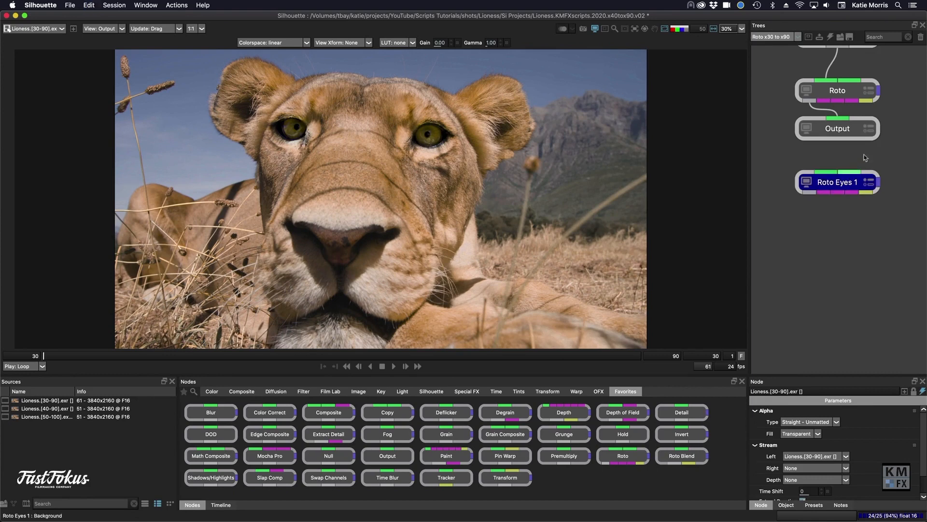
Replace the default Roto node with the pasted Roto Eyes 1 node, connected between the Lioness.[30-90] source and Output
drag(838, 183, 879, 166)
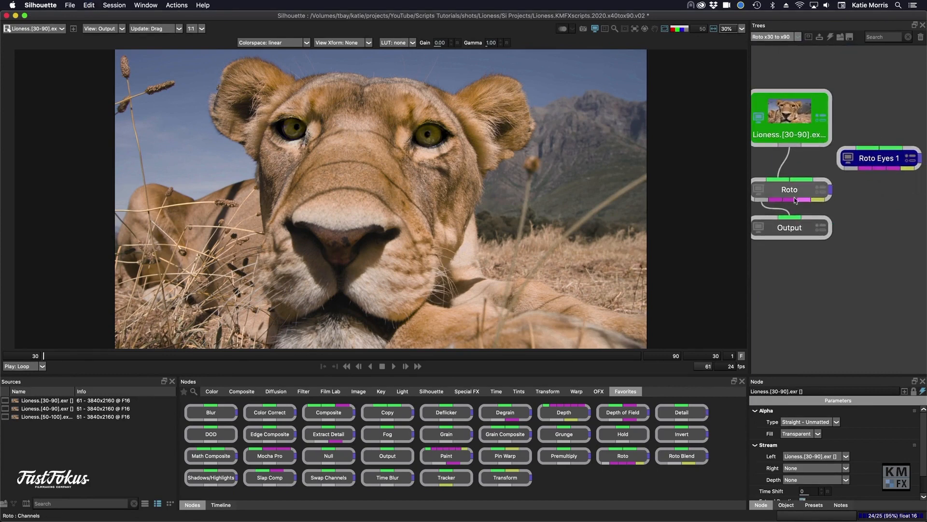
click(791, 191)
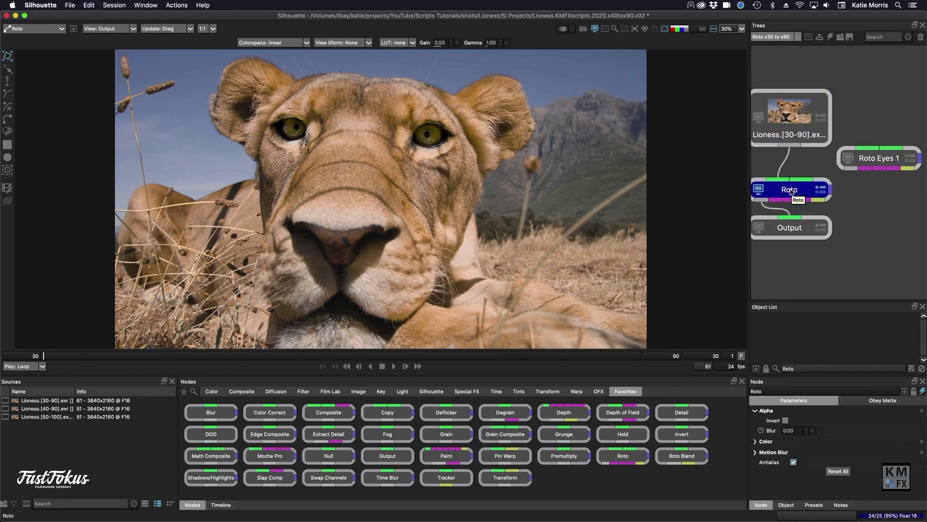
key(Delete)
drag(865, 168, 789, 191)
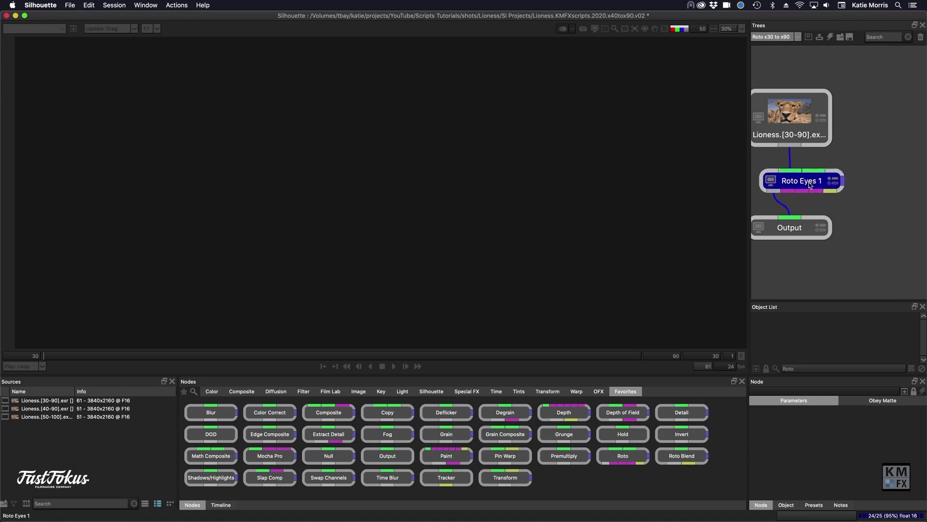
click(796, 137)
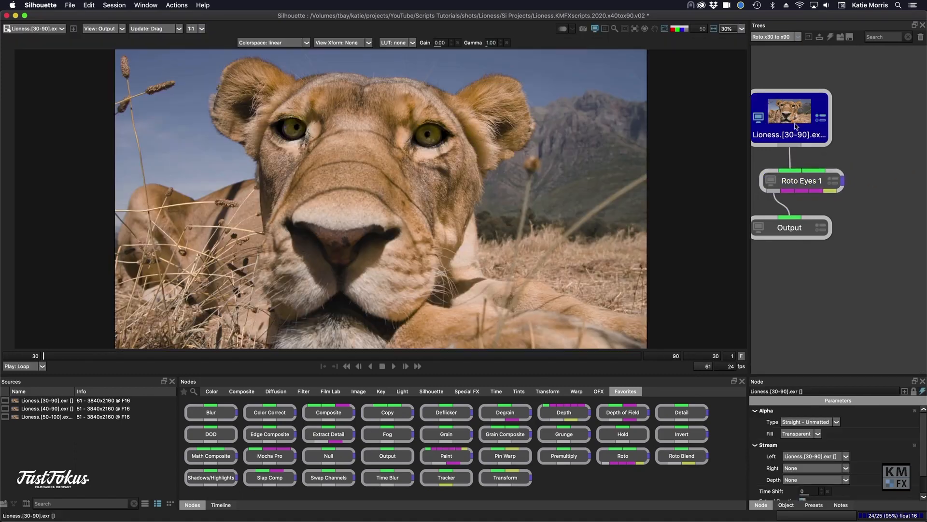
Display the Roto Eyes 1 node and scrub its timeline to compare the roto shapes with the lioness's eyes
click(797, 178)
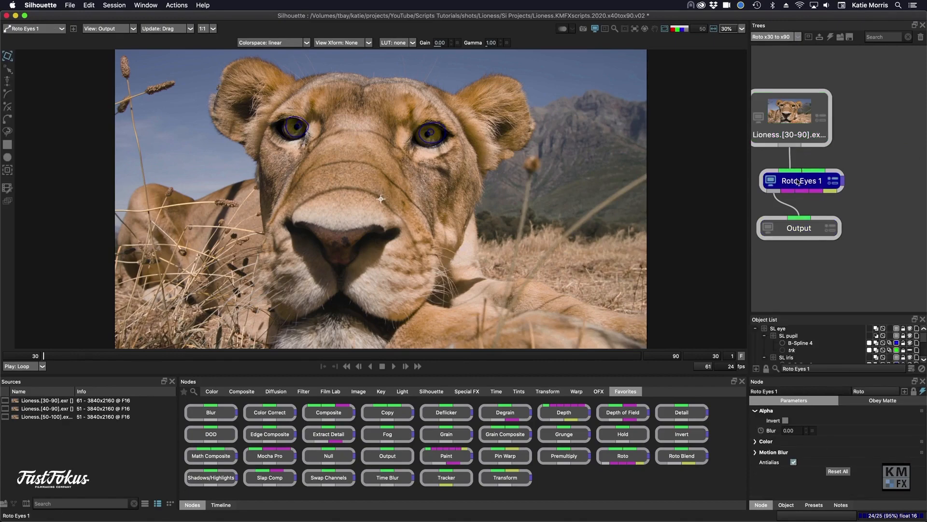
click(220, 506)
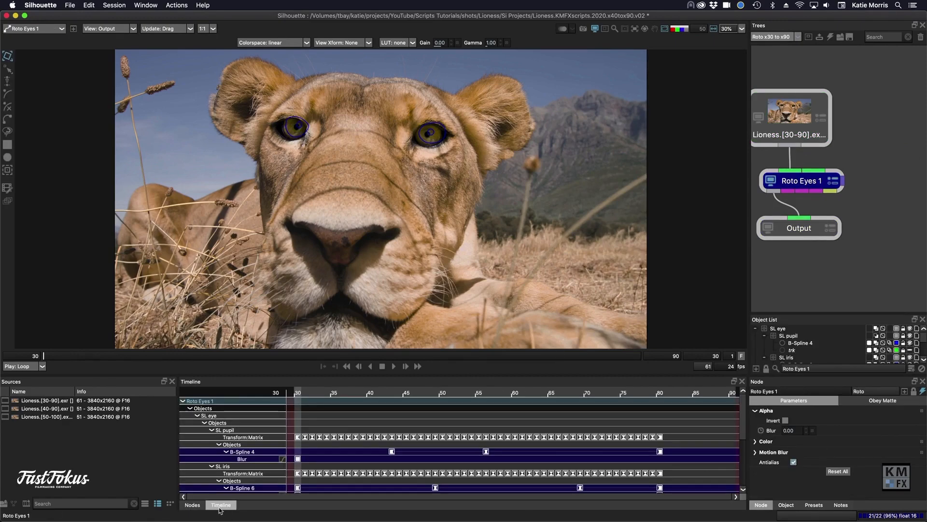
click(356, 391)
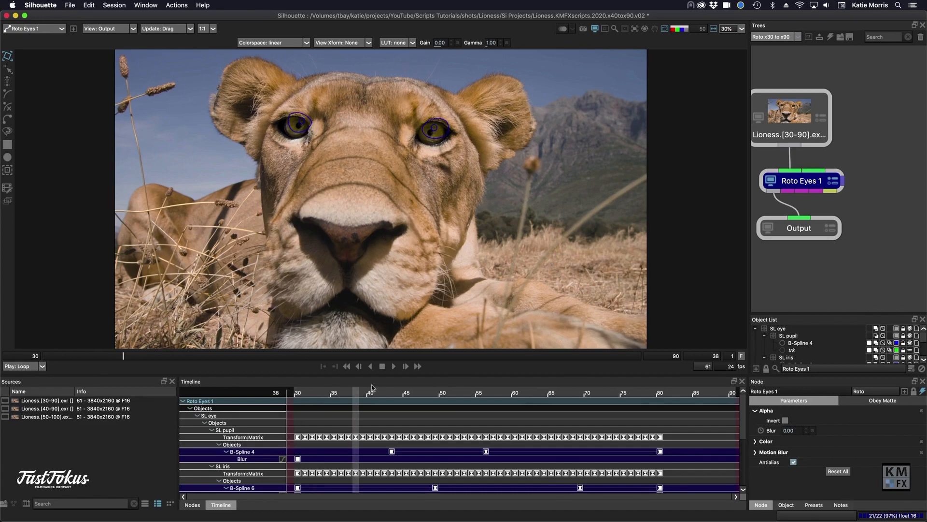
drag(372, 388, 346, 394)
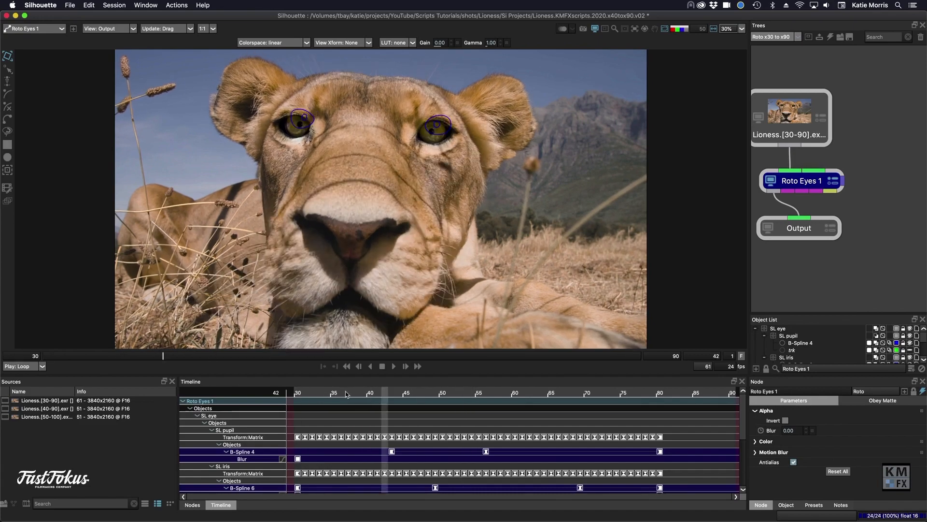
Offset the Roto Eyes 1 node's keyframes by 10 frames with direction Tail, and check the eye shapes around frame 40
click(792, 116)
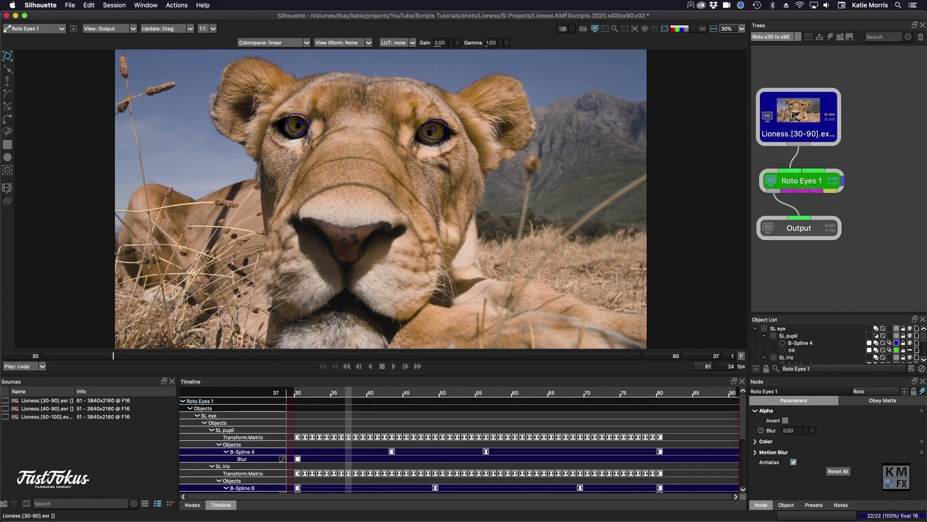
click(797, 182)
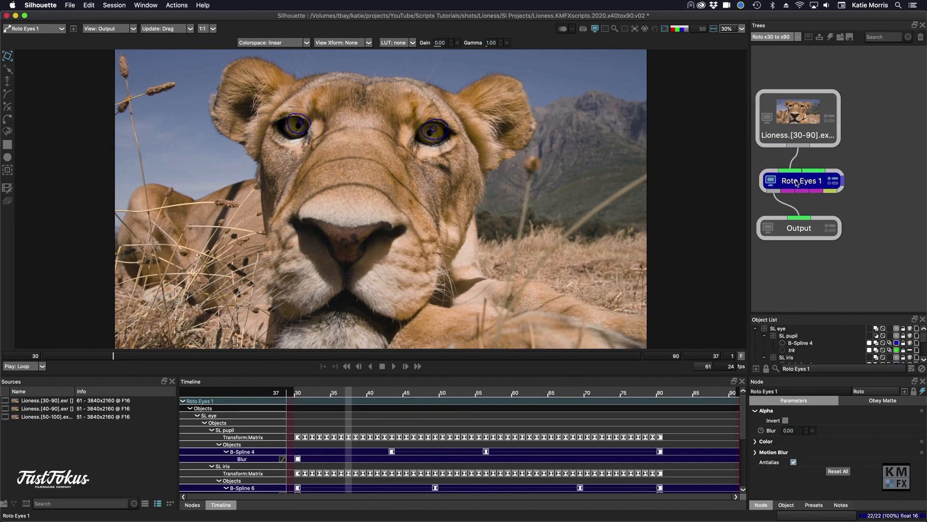
key(shift+o)
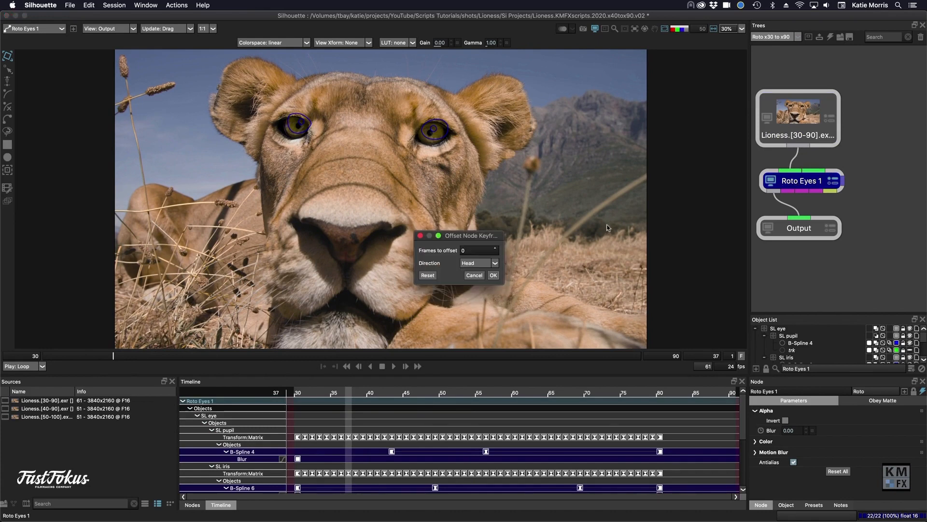
double_click(469, 252)
text(10)
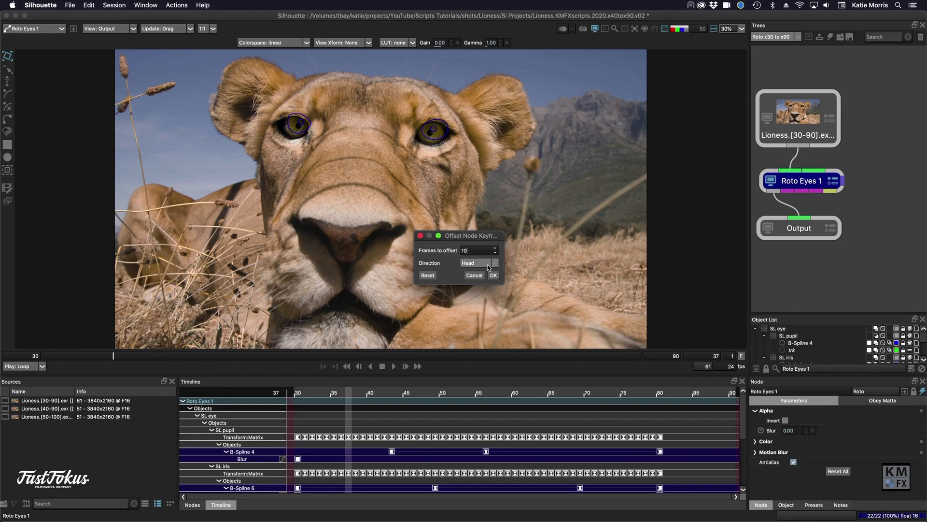
click(489, 264)
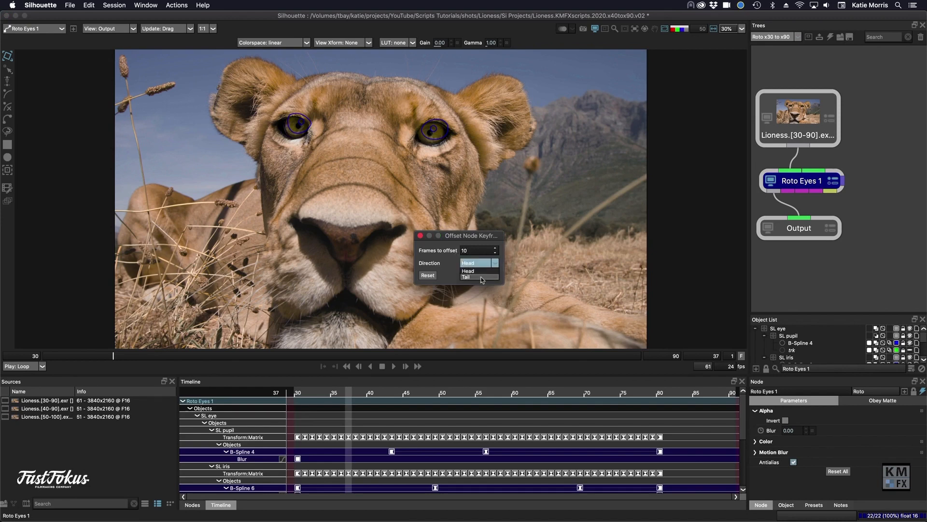
click(482, 278)
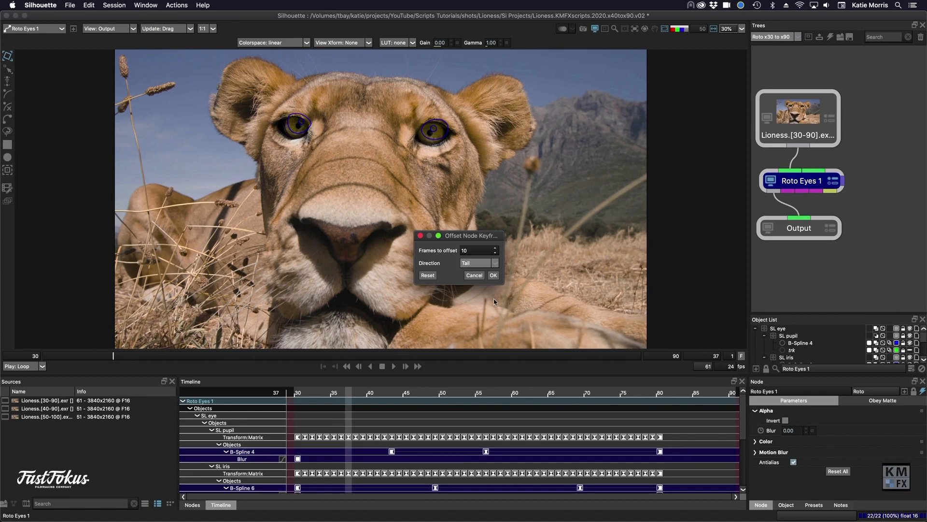
click(493, 275)
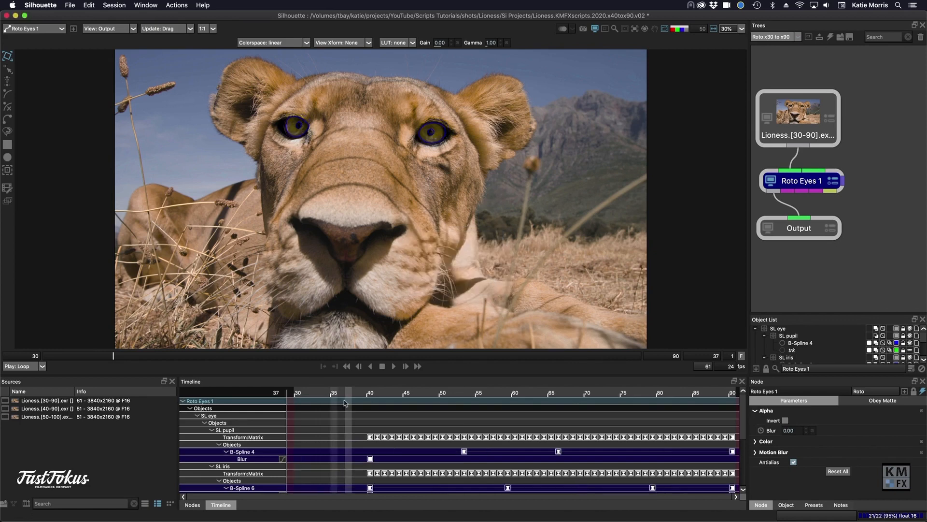
click(369, 386)
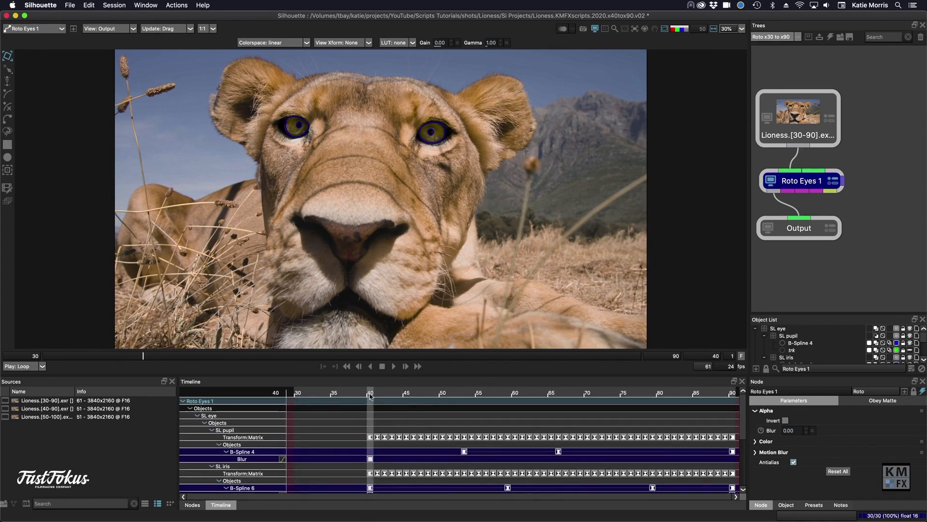
drag(370, 395, 348, 404)
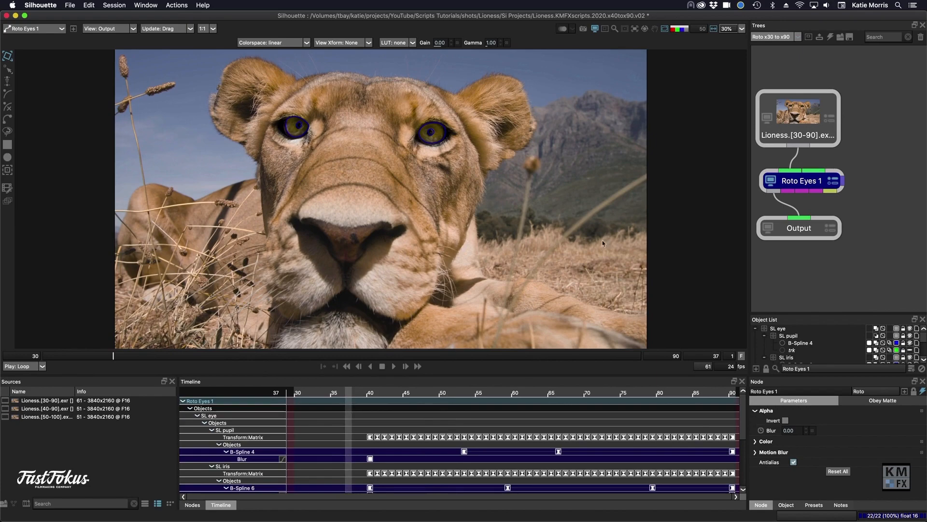
Return to the Roto x40 to x90 session, display its Lioness.[40-90] source node and enlarge the viewer
click(772, 37)
click(770, 57)
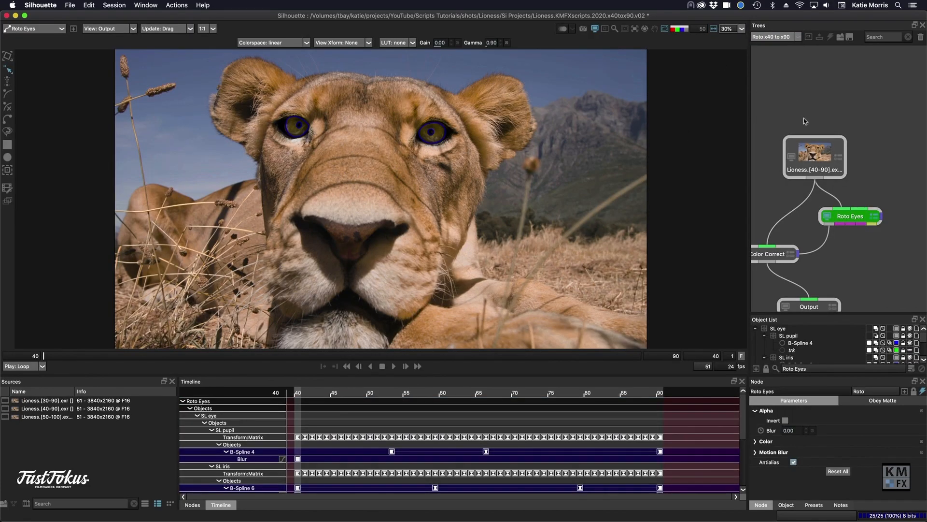
click(805, 143)
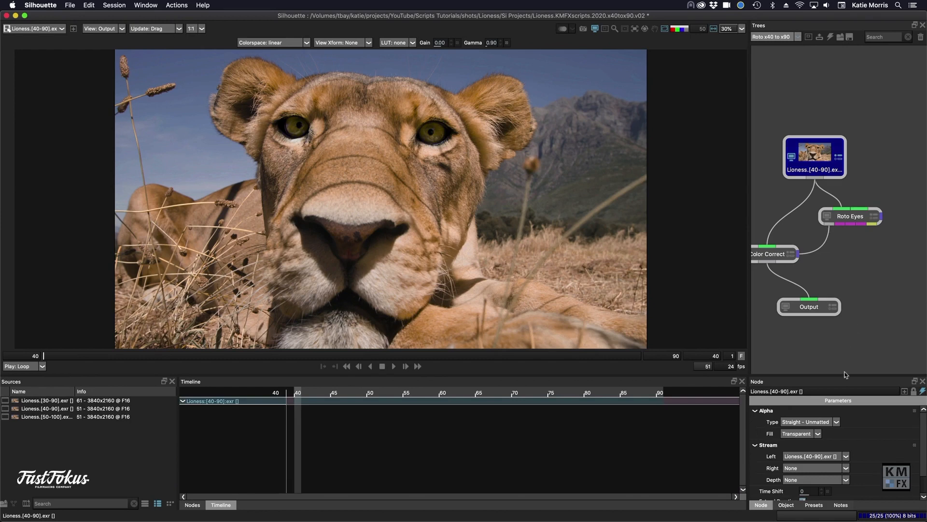
drag(846, 375, 846, 317)
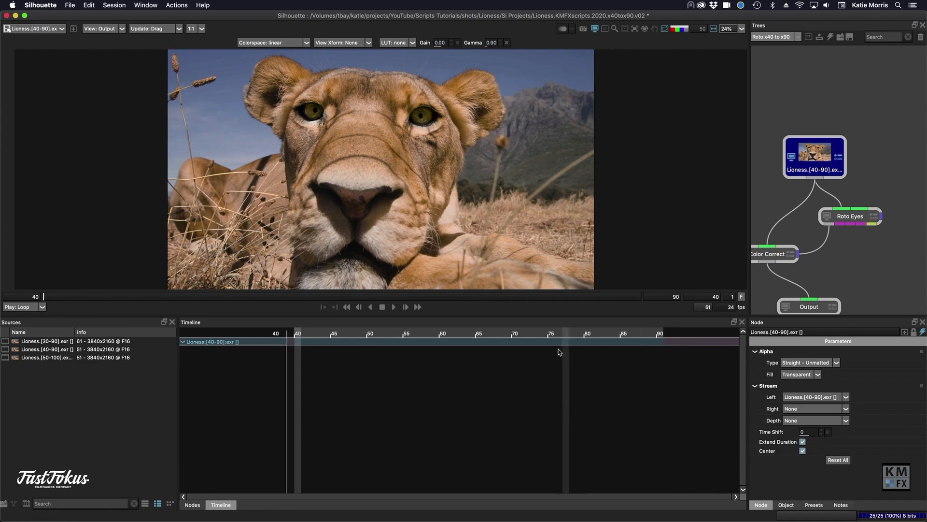
drag(563, 317, 562, 394)
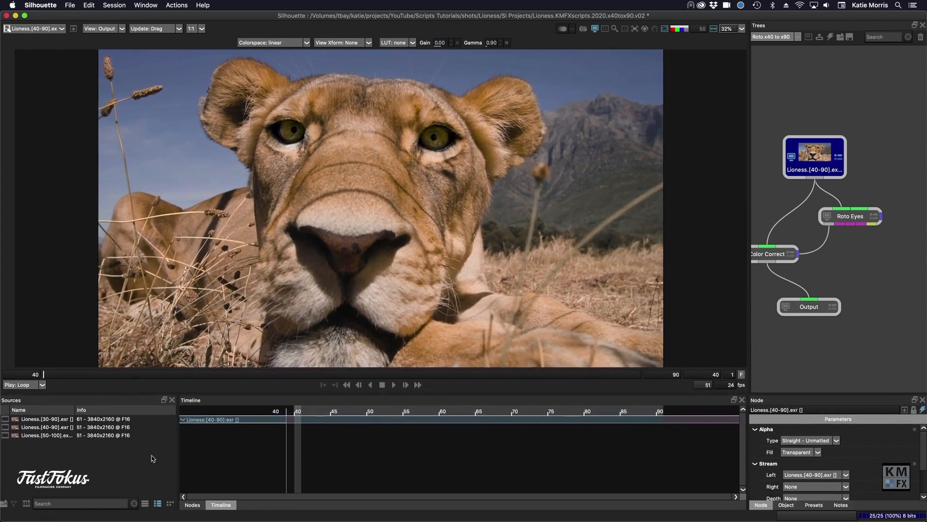
Create a new session named Roto x50 to x100 from the Lioness.[50-100] source, using the Roto template
click(49, 436)
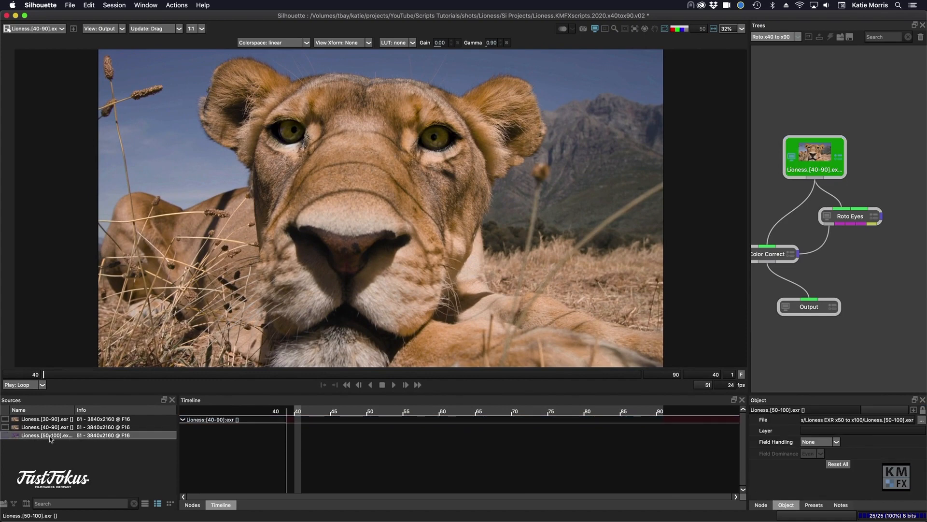
click(13, 504)
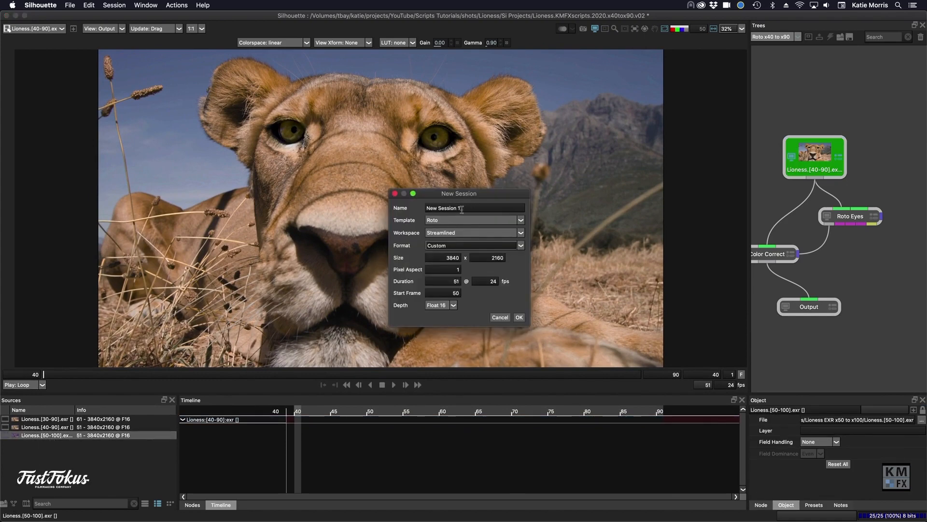
drag(464, 207, 422, 212)
text(Roto x50 to x100)
click(519, 317)
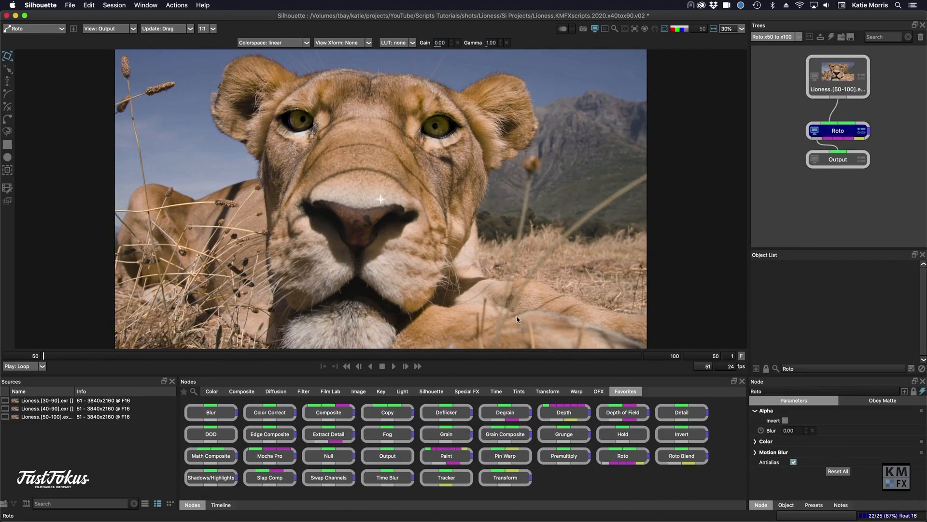
Set the Lioness.[50-100] source node's alpha fill to Transparent
click(841, 76)
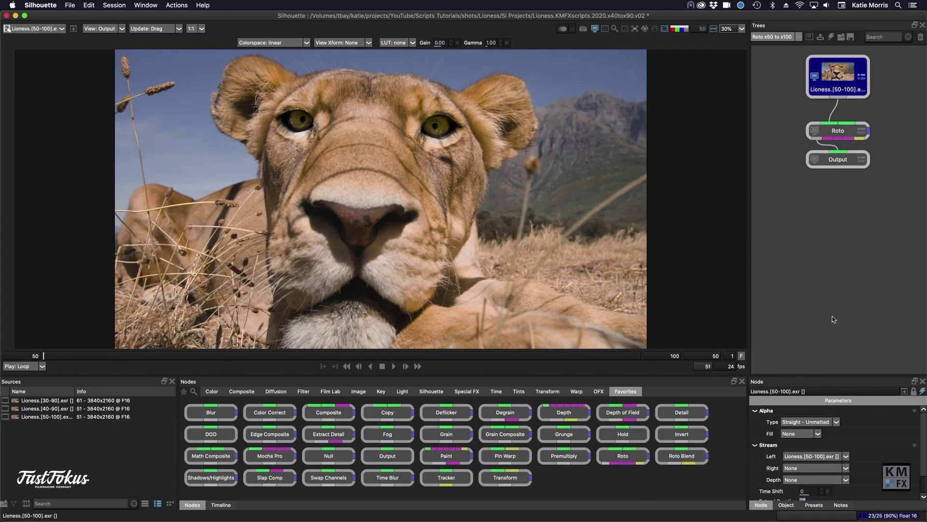
click(804, 433)
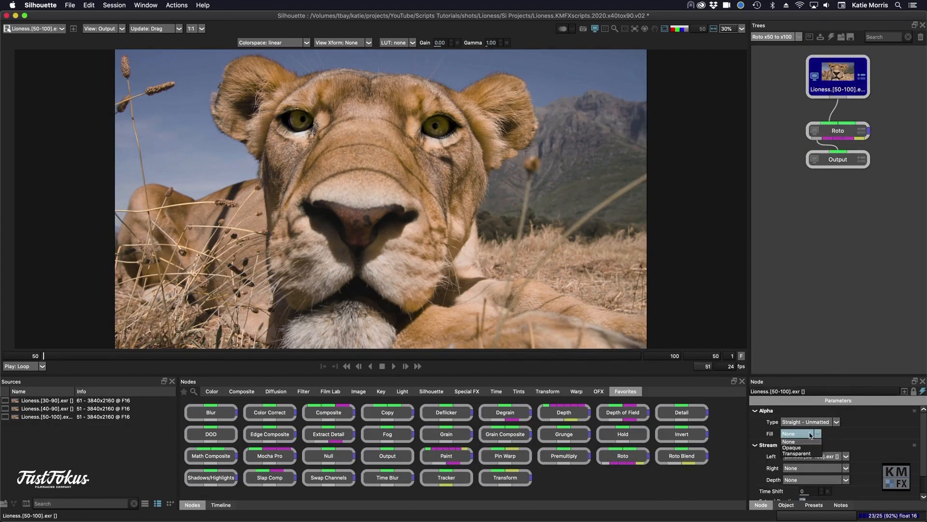
click(807, 454)
Copy the Roto Eyes node from the Roto x40 to x90 session and return to the Roto x50 to x100 session
click(780, 39)
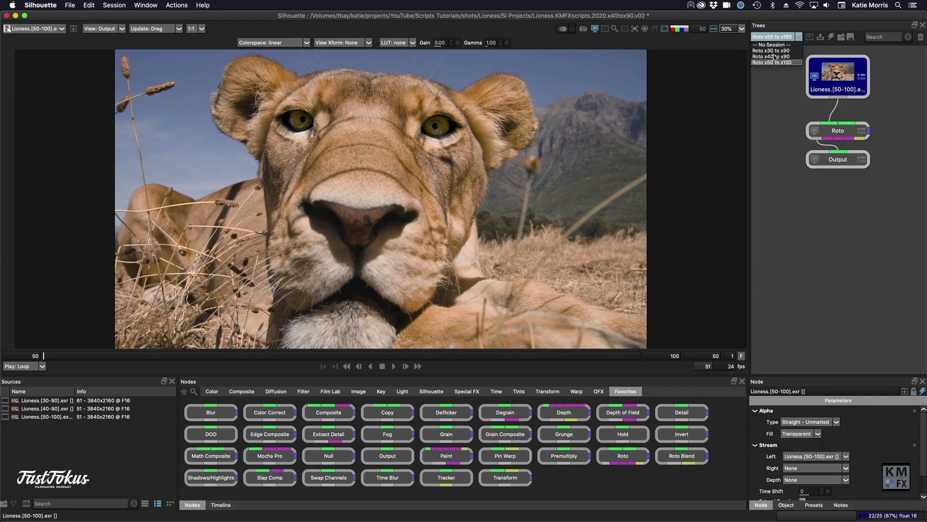
click(774, 56)
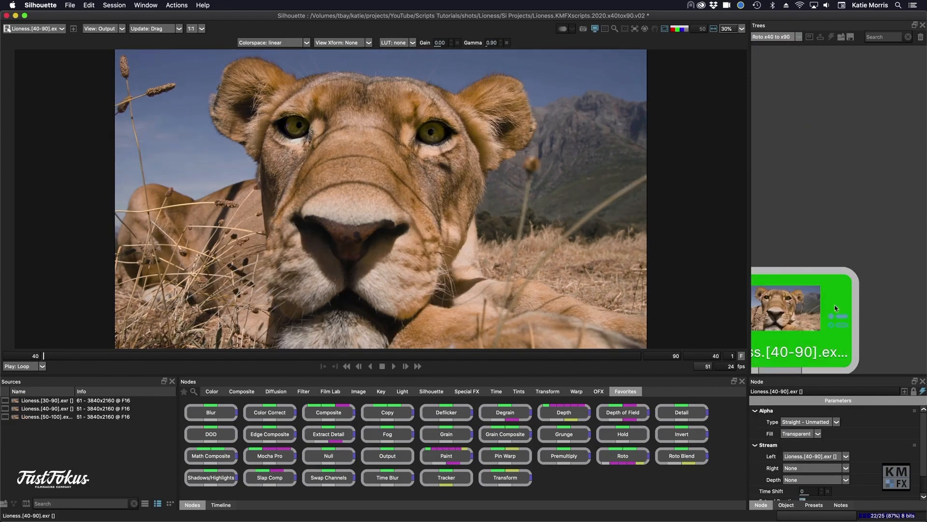
scroll(840, 299, down, 5)
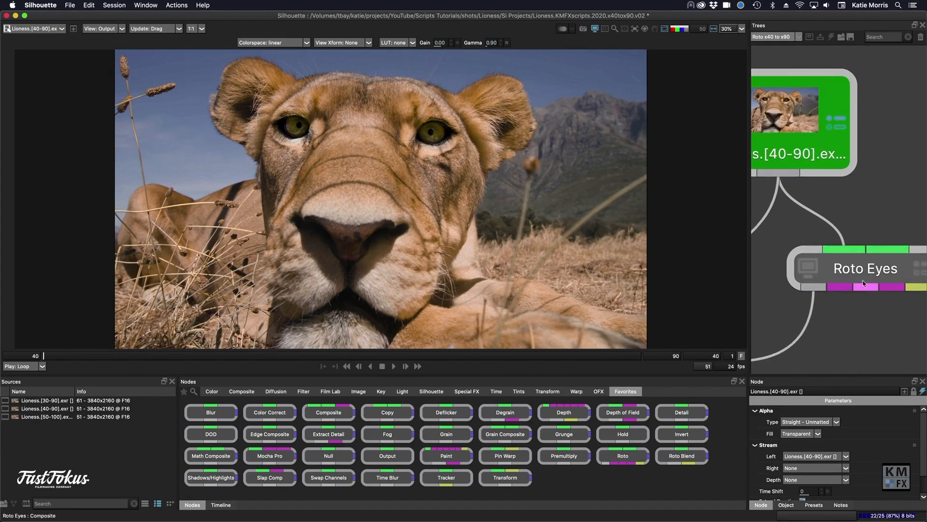
click(865, 284)
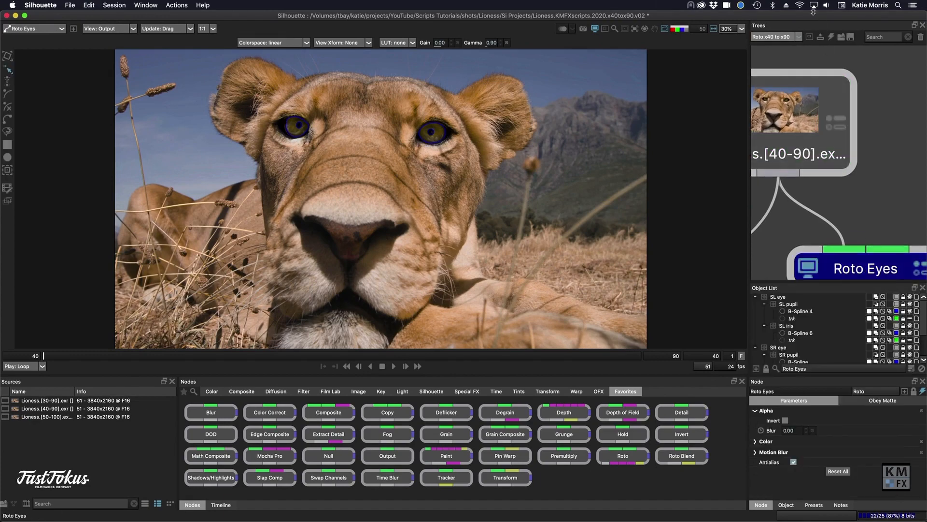
click(775, 37)
click(775, 63)
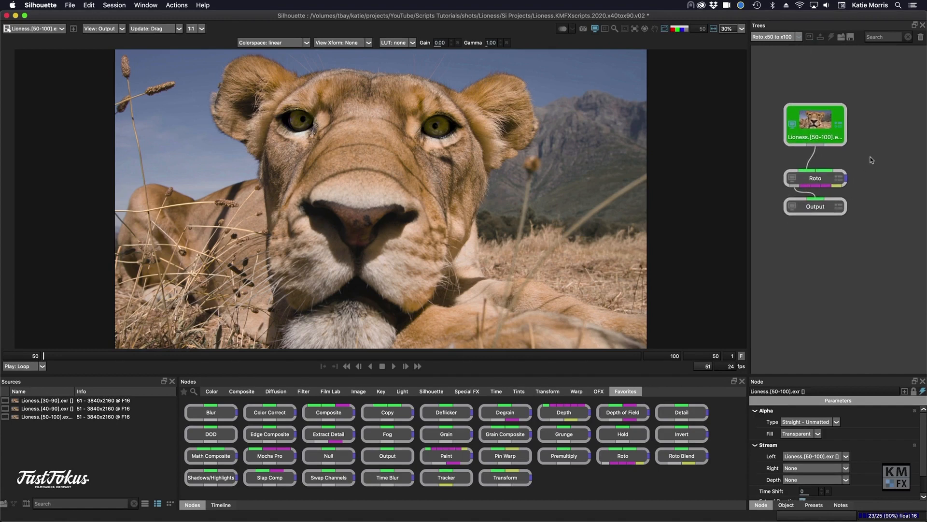
Replace the default Roto node with the pasted Roto Eyes 1 node, connected between the Lioness.[50-100] source and Output
key(super+v)
click(817, 180)
key(Delete)
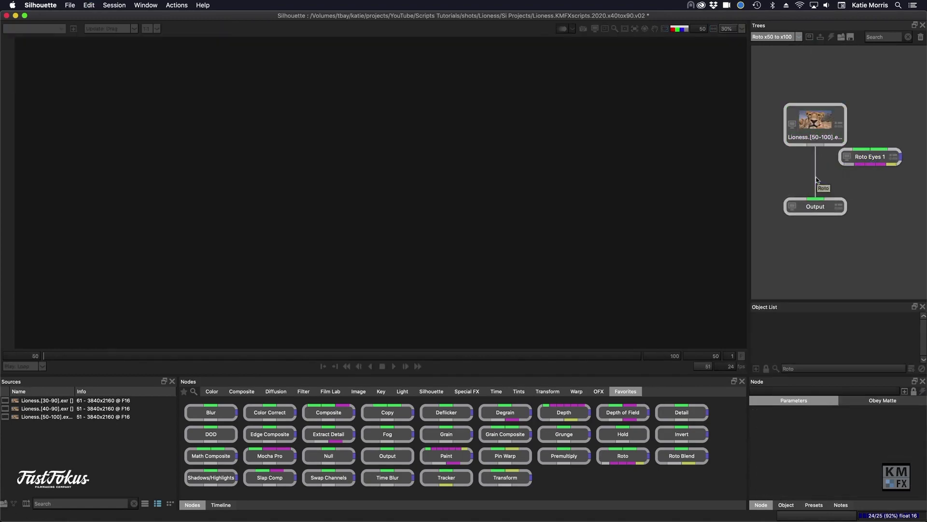
drag(867, 157, 821, 175)
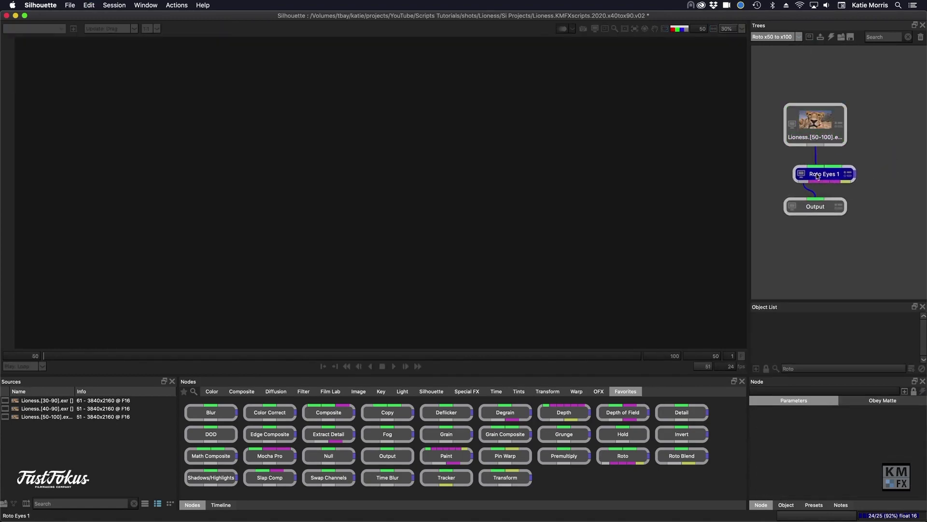
Display the Roto Eyes 1 node with its timeline keyframes and compare the roto shapes with the lioness's eyes
click(821, 130)
click(814, 179)
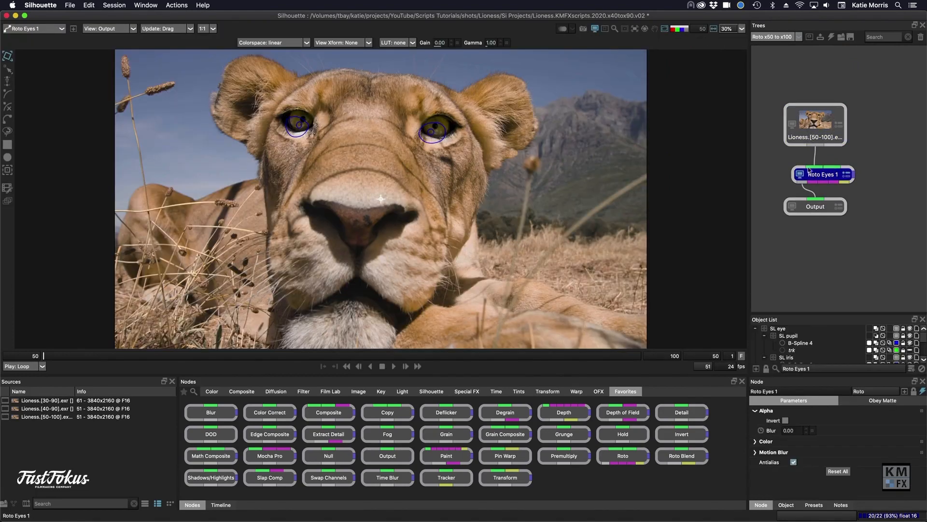
click(222, 505)
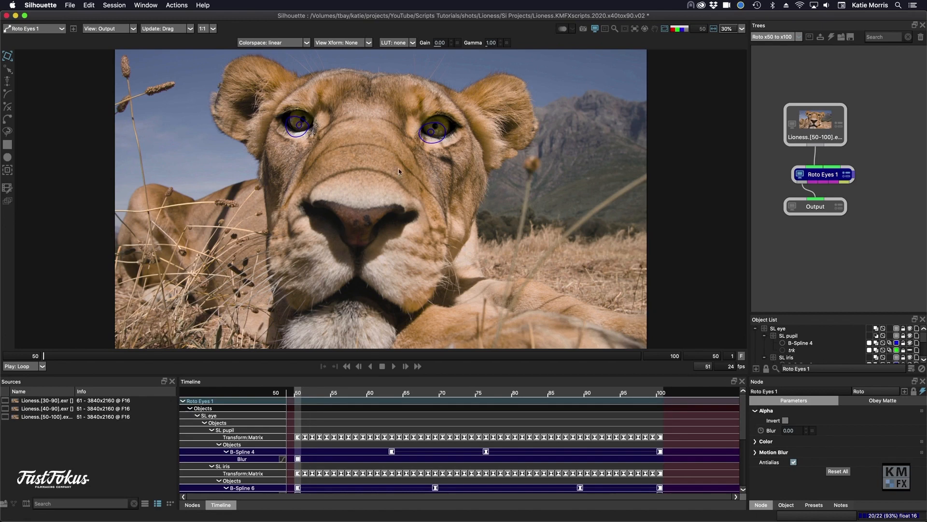
click(422, 141)
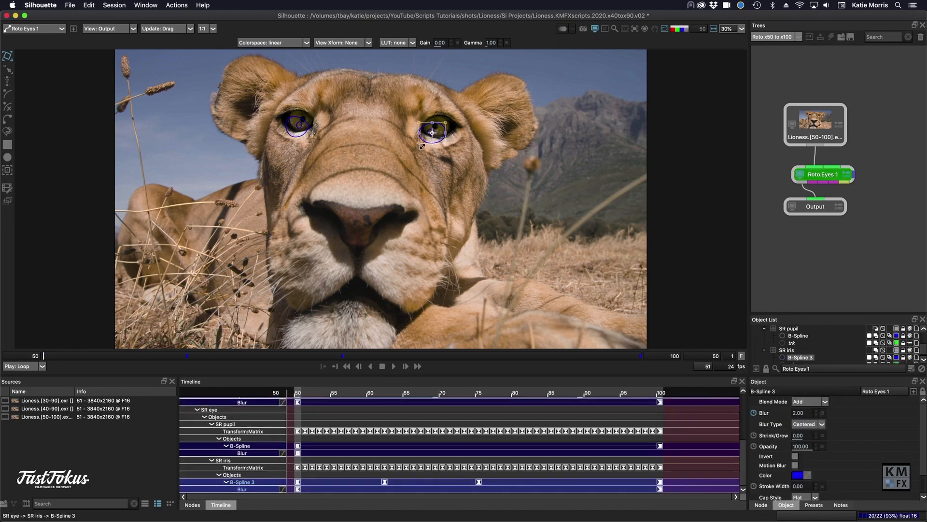
click(817, 173)
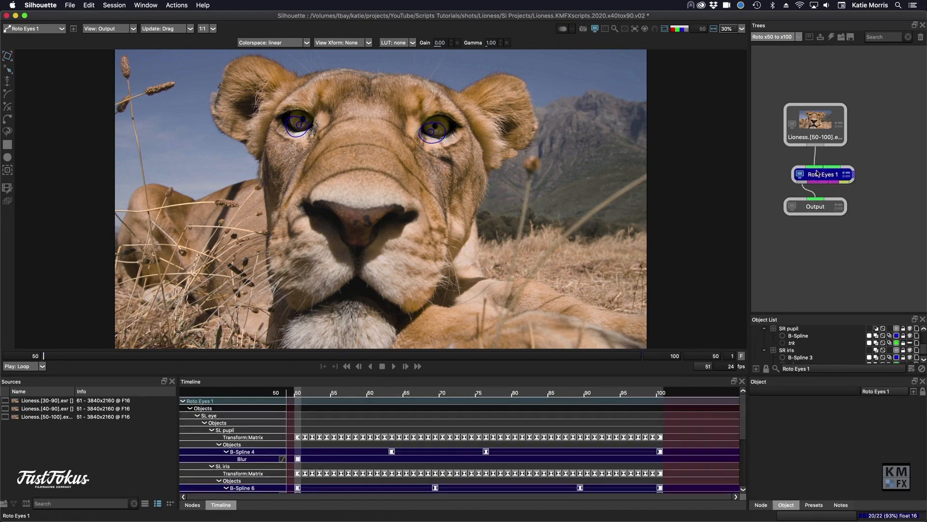
Offset the Roto Eyes 1 node's keyframes by 10 frames with direction Head, and check the eye shapes up to frame 54
key(shift+o)
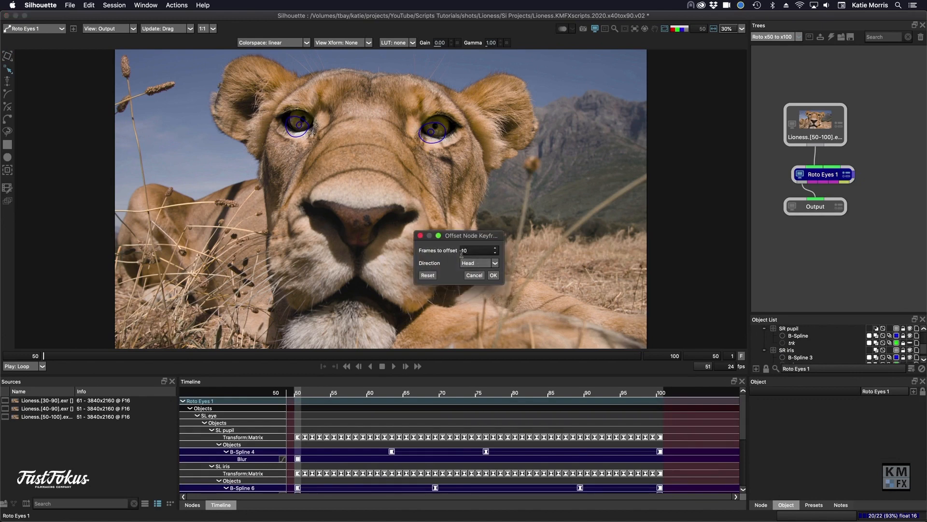
click(494, 276)
drag(297, 393, 327, 394)
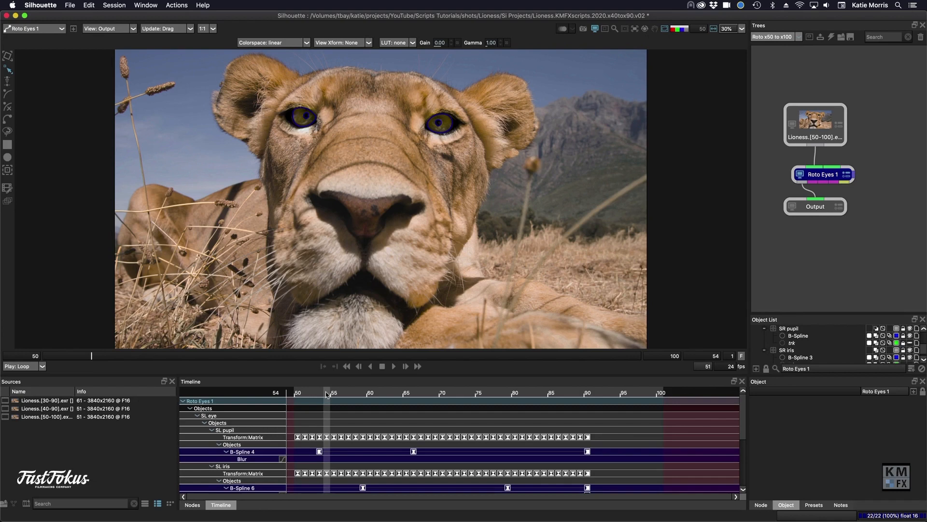
Switch to the Roto x40 to x90 session, display the Color Correct and Output nodes, and scrub through the eye colour change
click(781, 38)
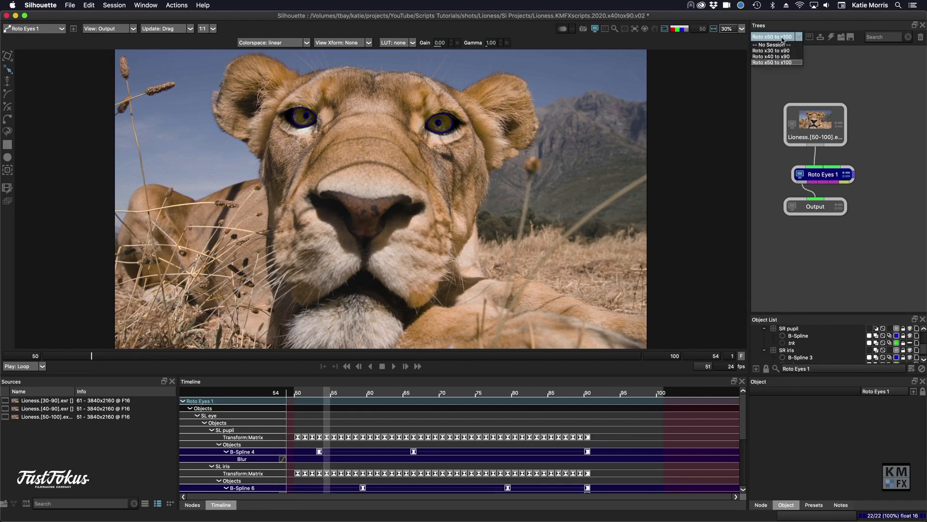
click(775, 57)
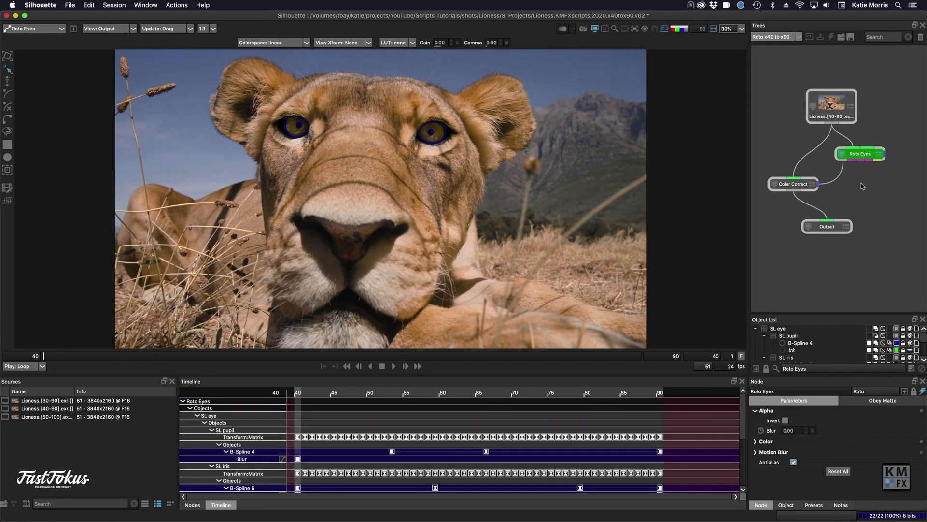
click(787, 185)
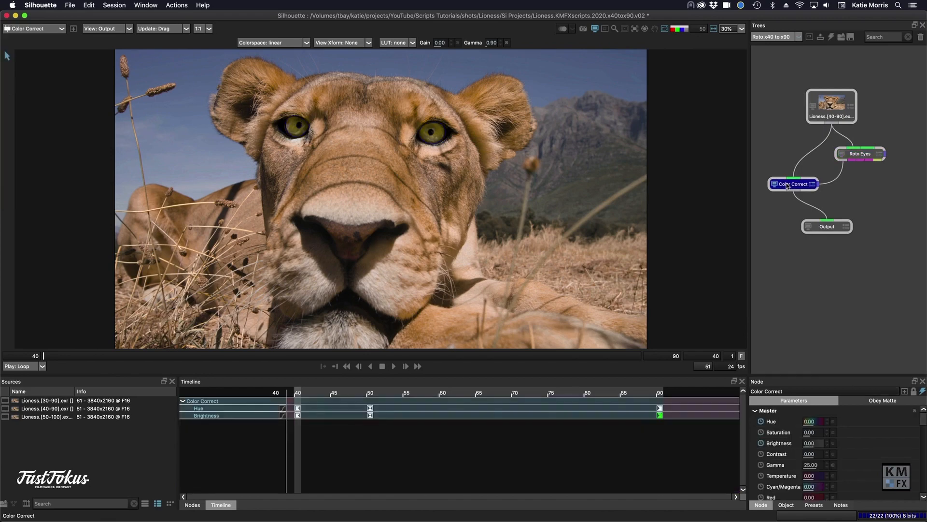
click(829, 227)
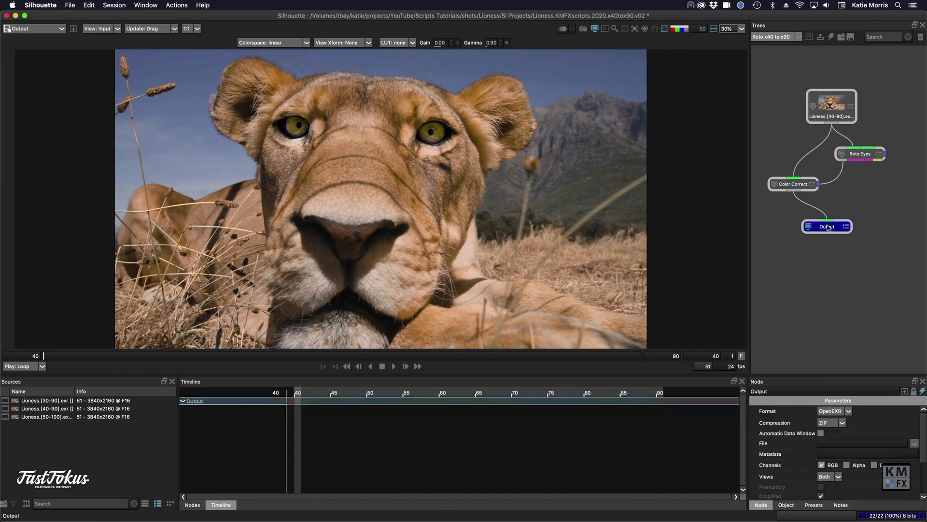
mouse_move(277, 356)
mouse_down()
mouse_move(609, 355)
mouse_move(152, 357)
mouse_move(579, 353)
mouse_move(234, 358)
mouse_up()
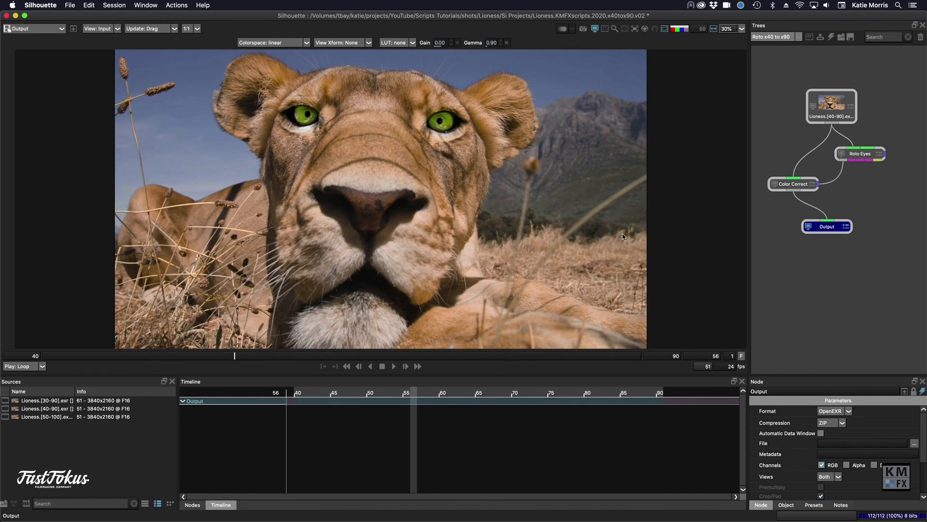
Copy the Color Correct node from the Roto x40 to x90 session and paste it into the Roto x30 to x90 session
click(792, 188)
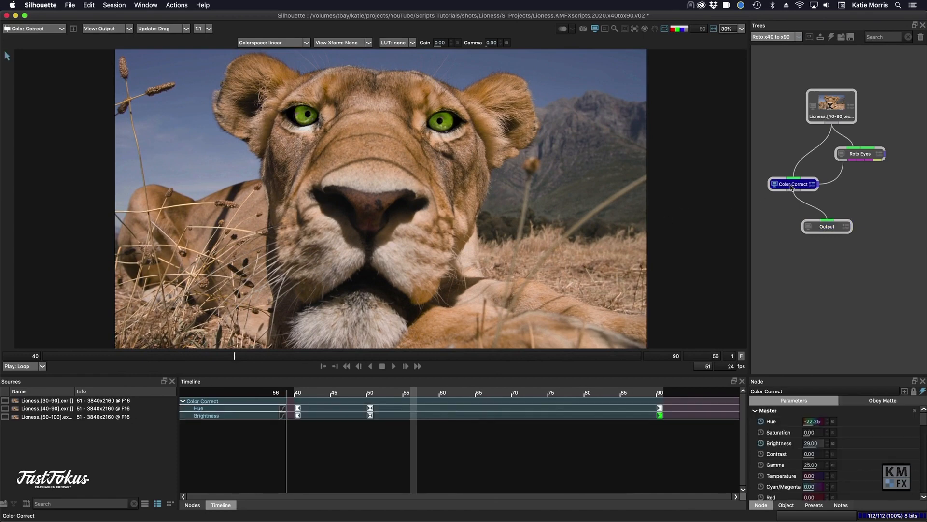
click(776, 37)
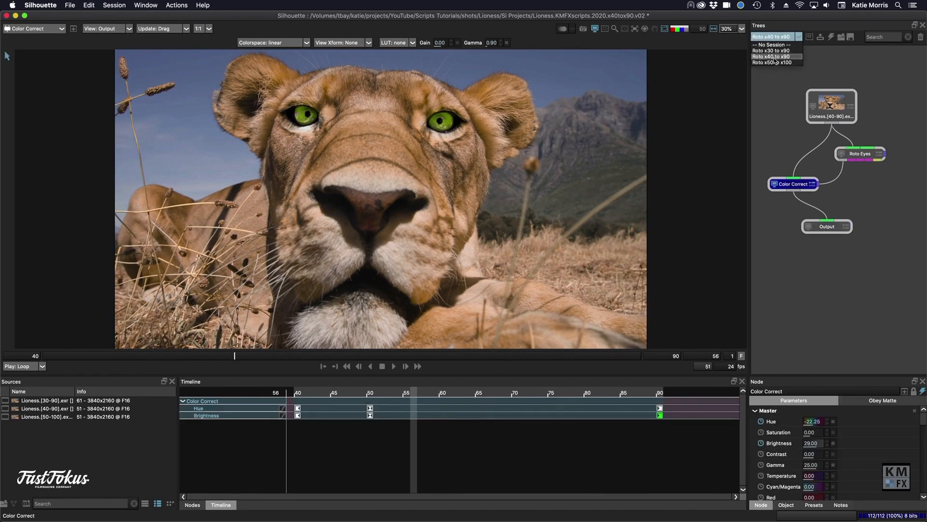
click(776, 51)
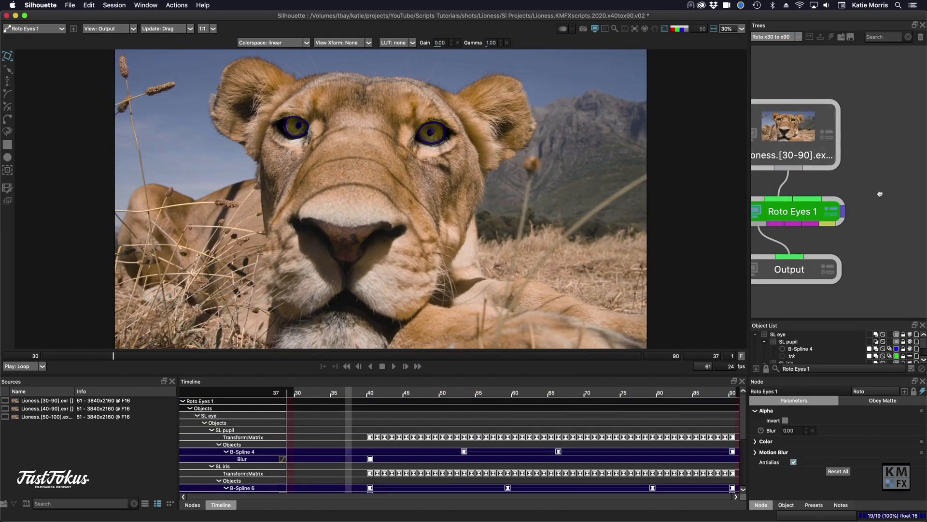
scroll(766, 218, down, 3)
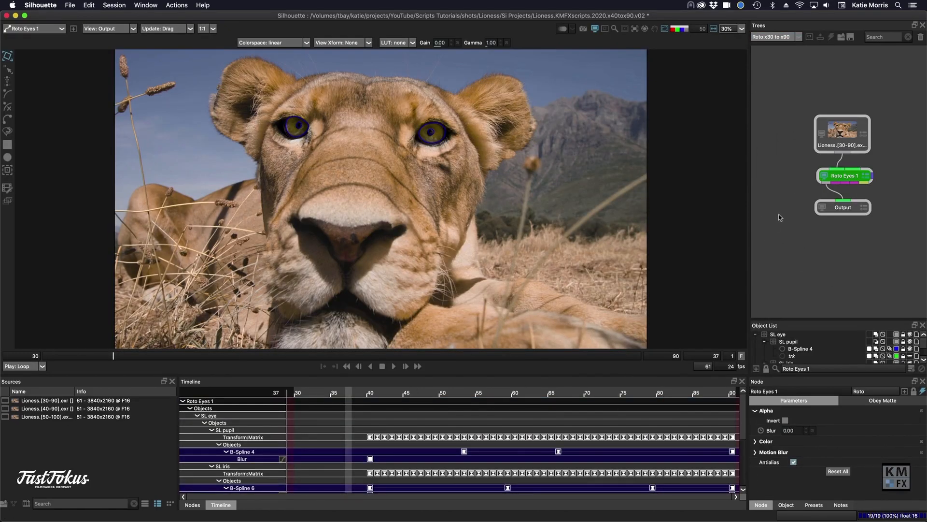
key(super+v)
Connect Color Correct 1 between the Lioness.[30-90] source and Output, with Roto Eyes 1 branched off to feed it as the matte
drag(840, 207, 843, 237)
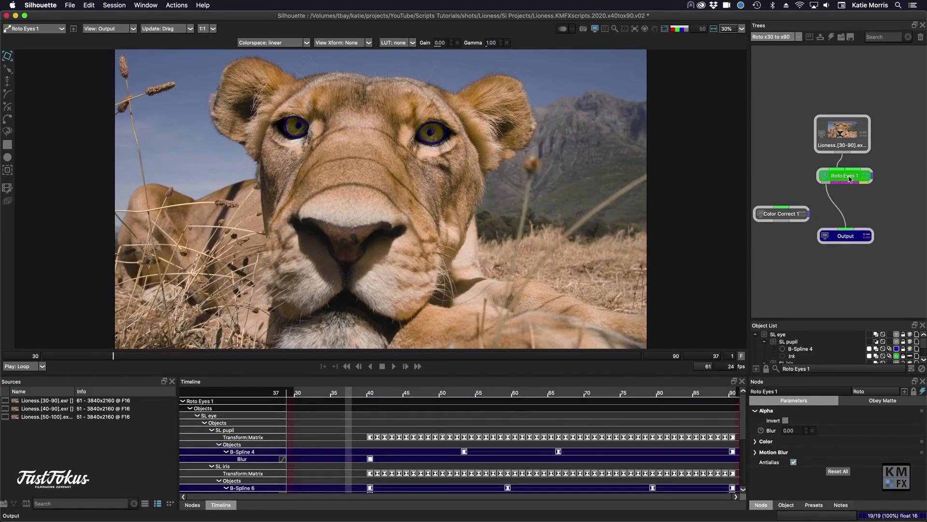
drag(850, 180, 861, 186)
drag(786, 215, 864, 175)
drag(799, 191, 832, 210)
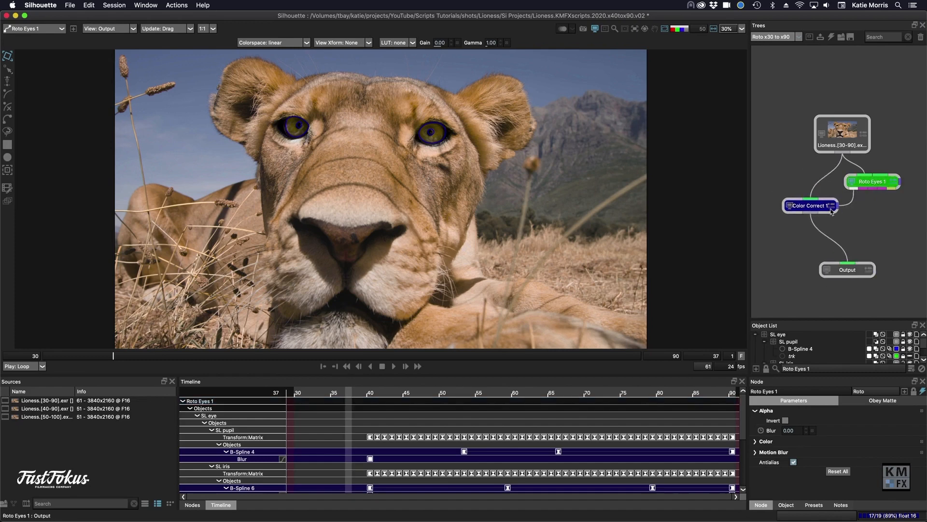
Display the Color Correct 1 node, review its matte settings and parameters, and examine the correction at frame 30
click(832, 211)
click(879, 400)
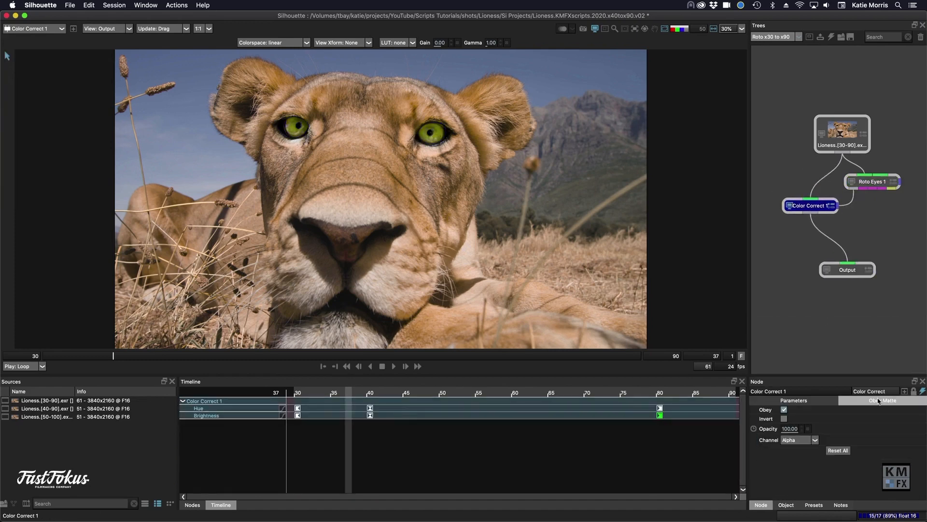
click(796, 402)
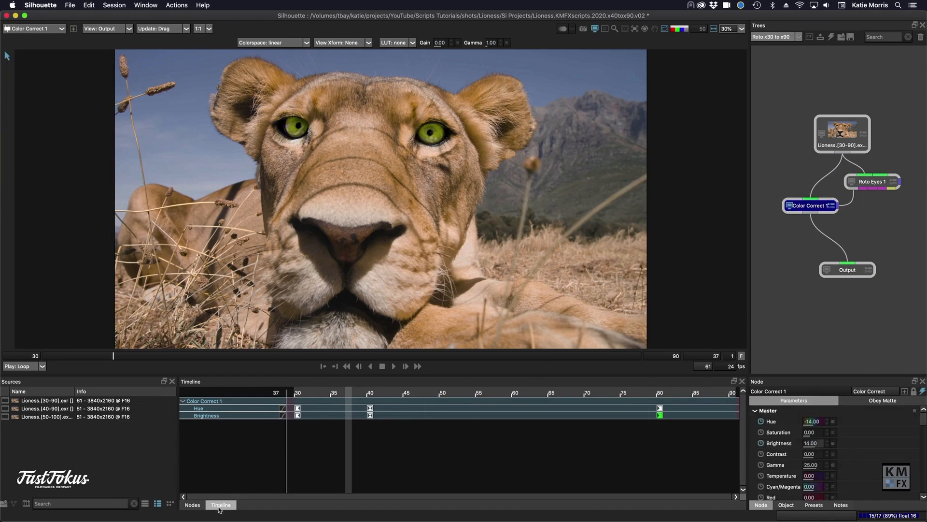
click(297, 391)
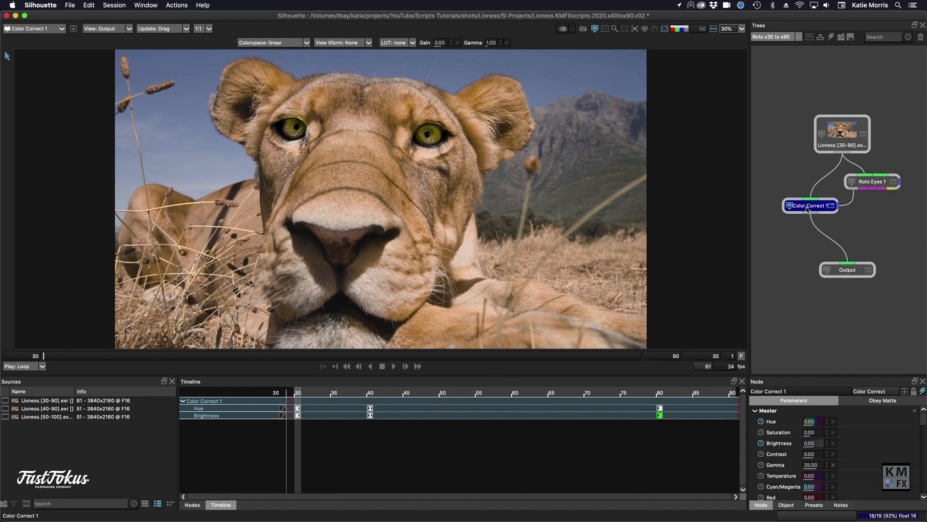
Offset the Color Correct 1 node's keyframes by 10 frames with direction Tail, and play the clip to check the eye colour
key(alt+o)
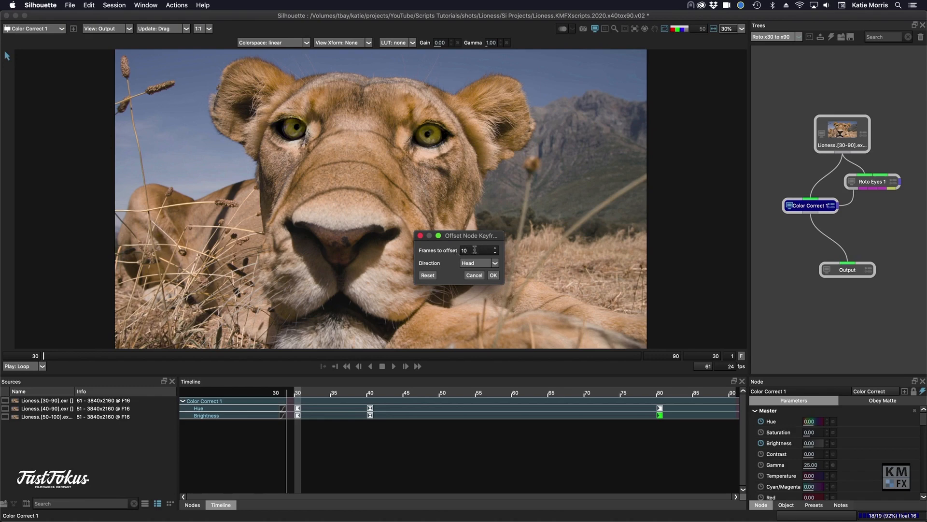
click(468, 263)
click(469, 278)
click(493, 276)
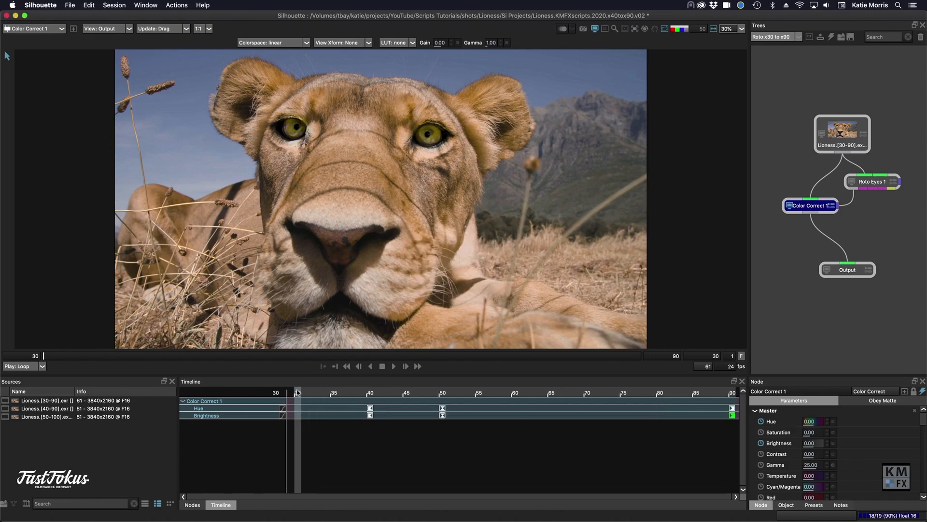
key(space)
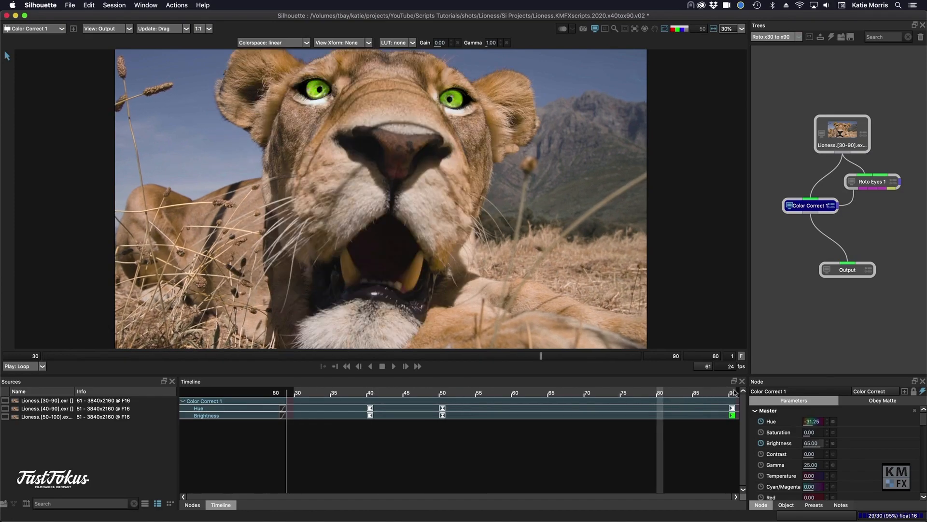
click(436, 384)
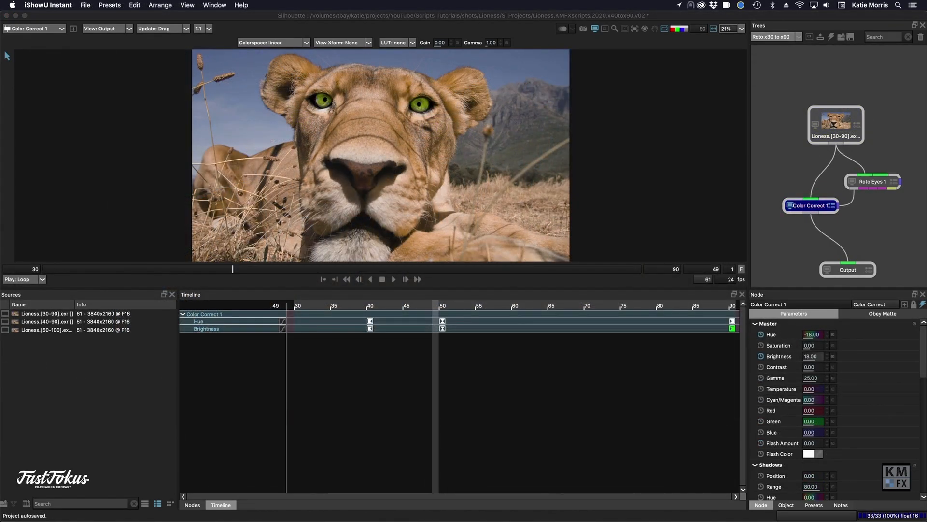
Open the KMFX Node Time Offset settings for the Color Correct 1 node
click(812, 212)
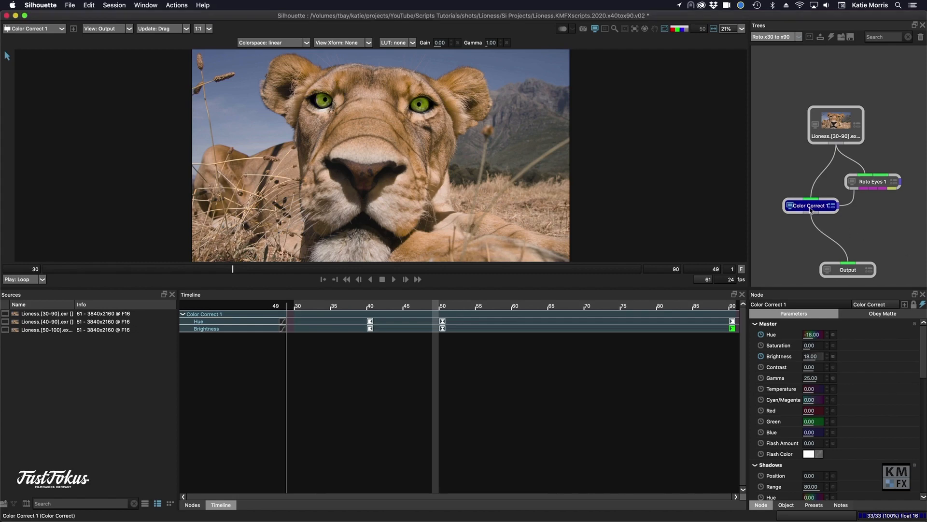
click(175, 6)
mouse_move(179, 44)
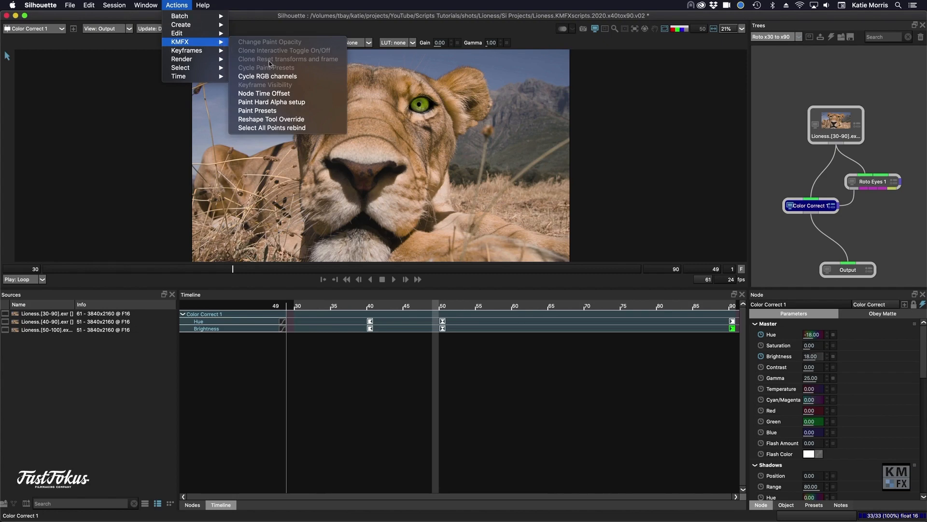
click(276, 94)
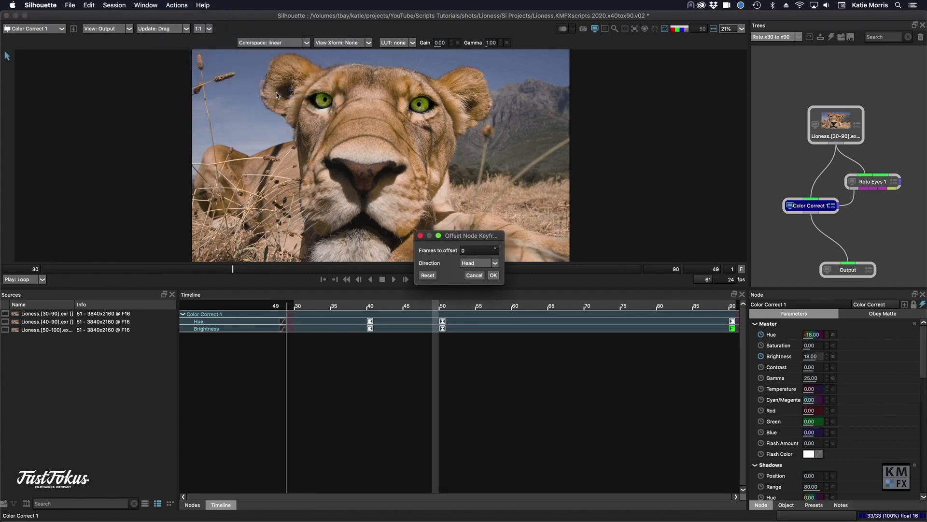